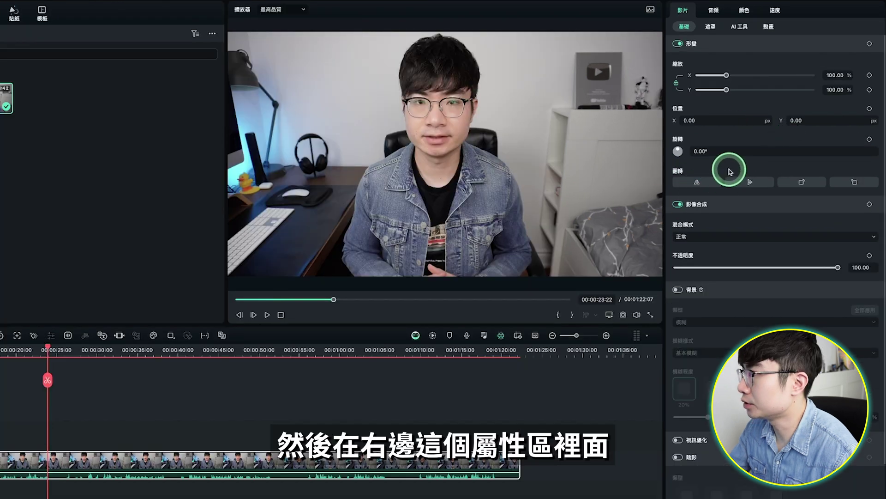
# Turn on AI Portrait for the clip, try wider and narrower edge thickness, then reset it to 0.
pyautogui.click(745, 28)
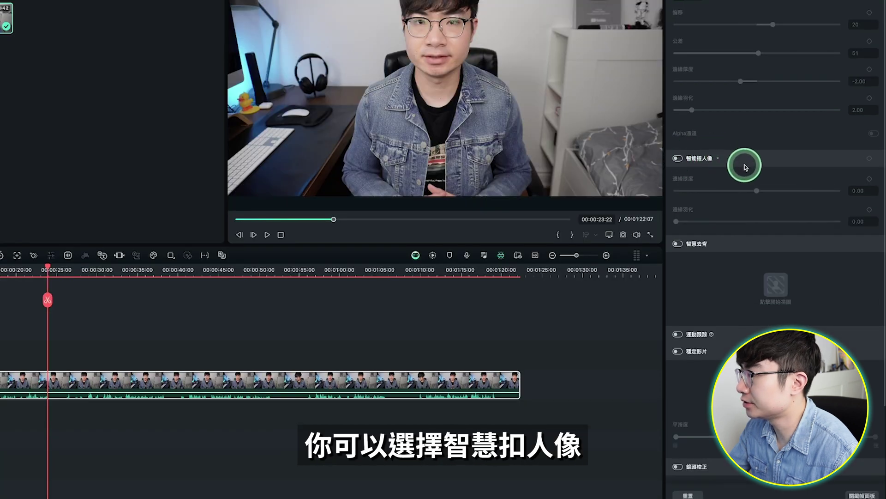
pyautogui.click(678, 158)
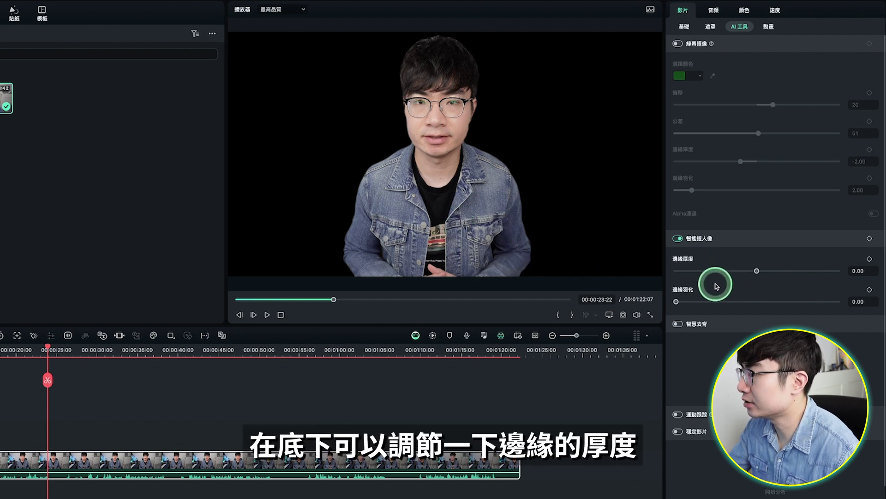
pyautogui.moveTo(757, 271); pyautogui.dragTo(792, 270)
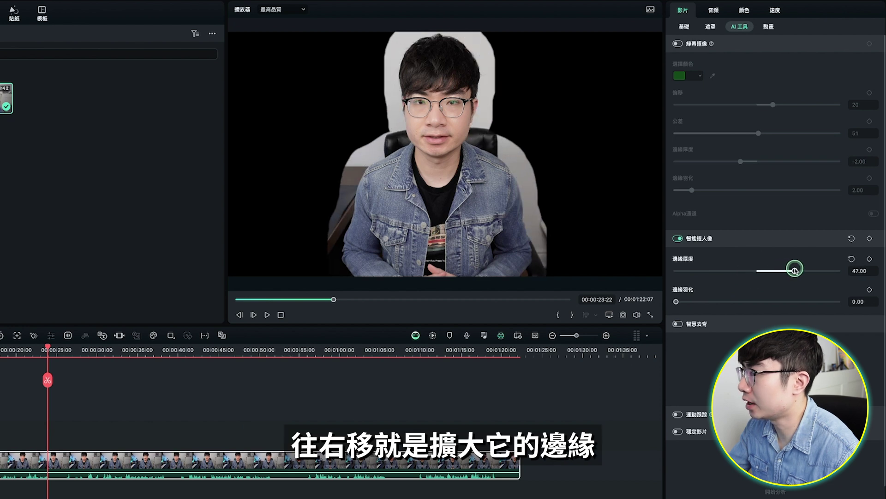
pyautogui.moveTo(791, 270); pyautogui.dragTo(739, 271)
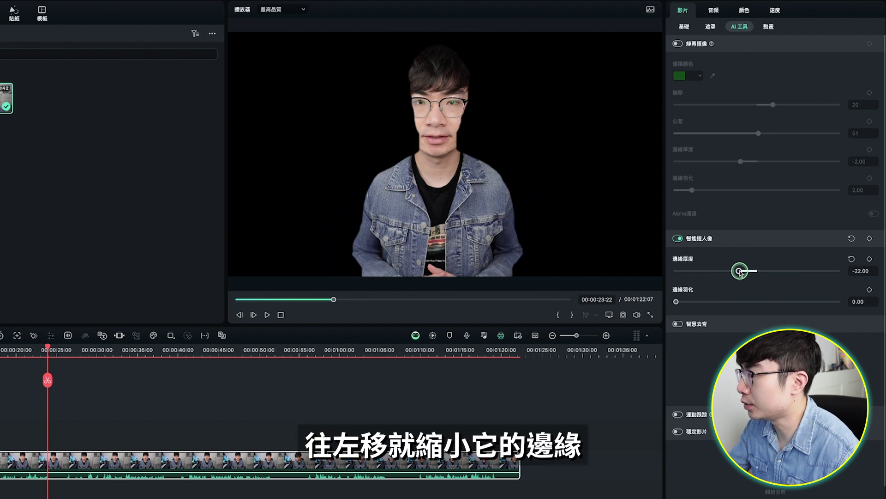
pyautogui.doubleClick(739, 271)
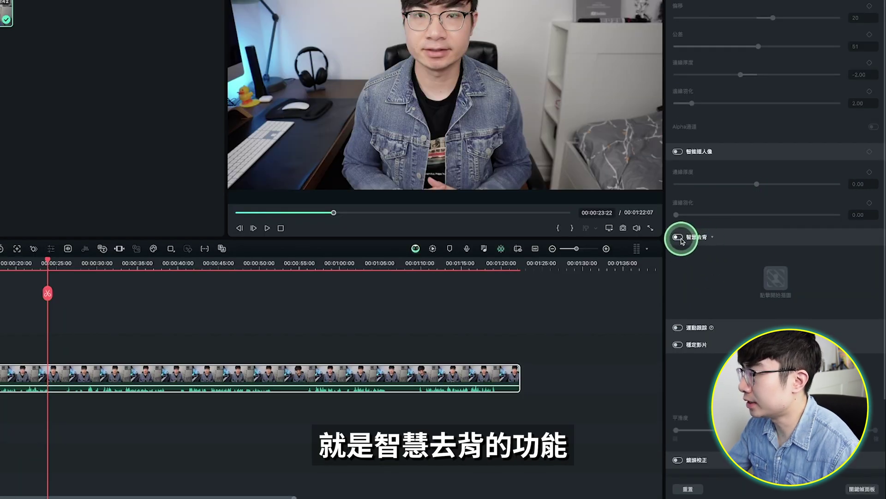
# Enable Smart Cutout, mark the person in the preview as the subject, and run the frame-by-frame cutout.
pyautogui.click(679, 237)
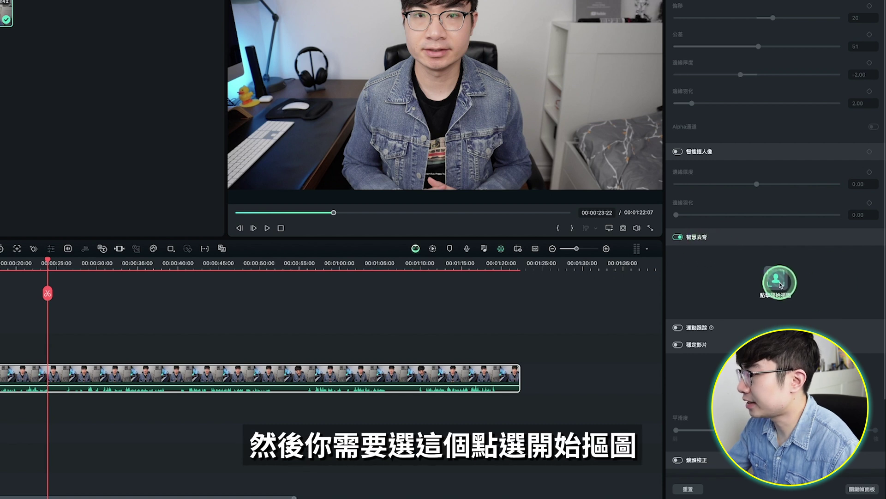
pyautogui.click(780, 285)
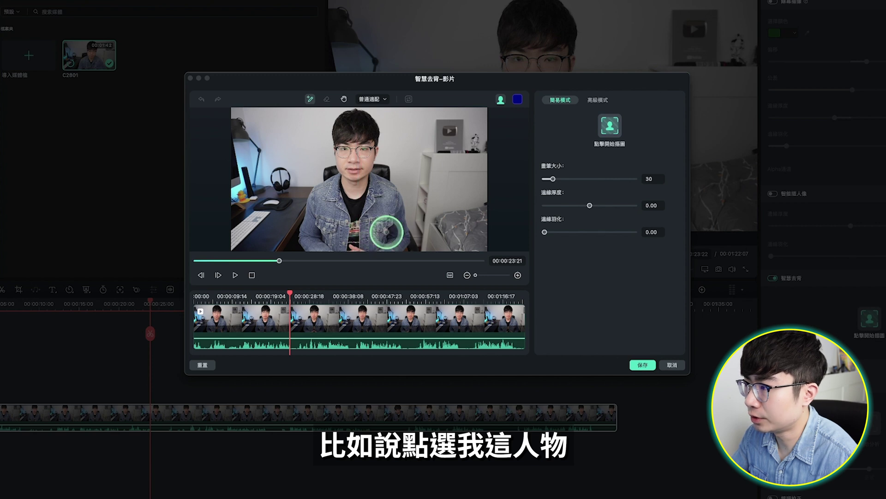
pyautogui.click(356, 188)
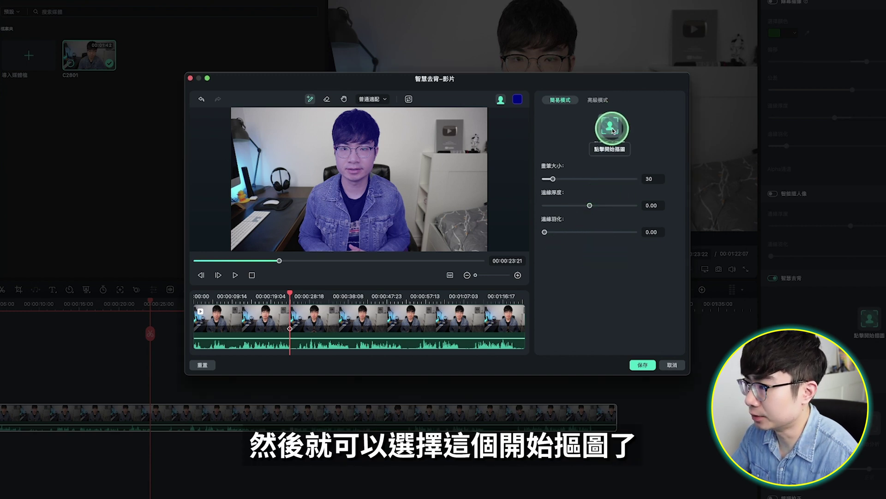
pyautogui.click(612, 131)
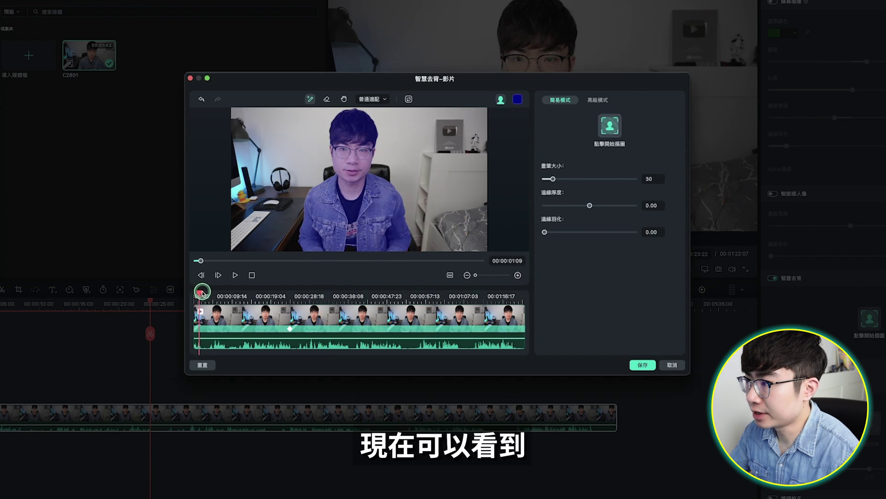
# Scrub through the cutout result to check it, save it, and review it on the timeline.
pyautogui.click(222, 293)
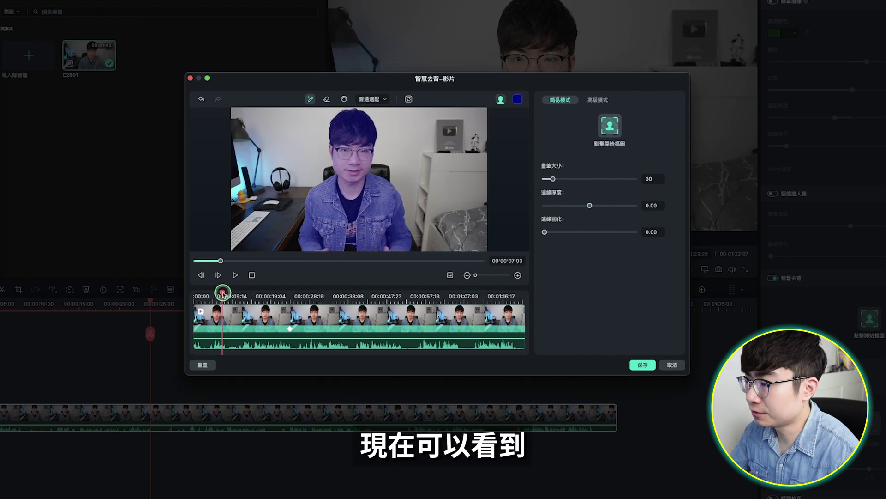
pyautogui.moveTo(223, 293); pyautogui.dragTo(284, 297)
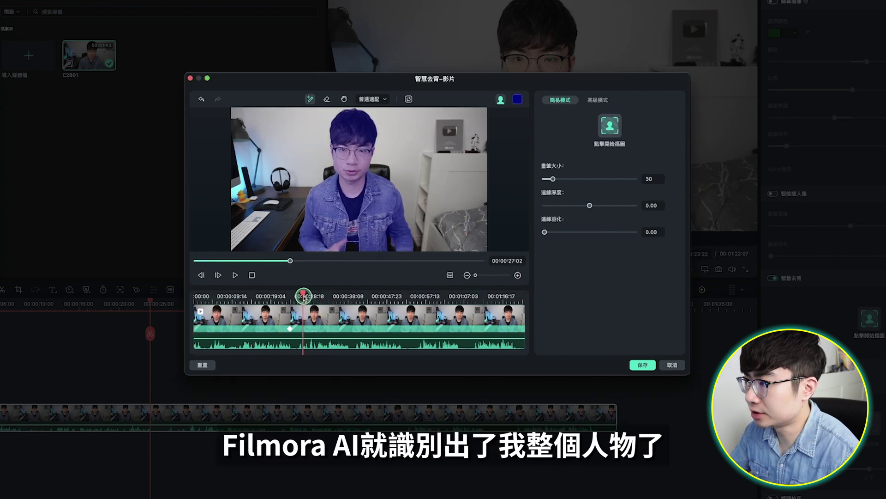
pyautogui.moveTo(303, 297); pyautogui.dragTo(388, 296)
pyautogui.click(639, 367)
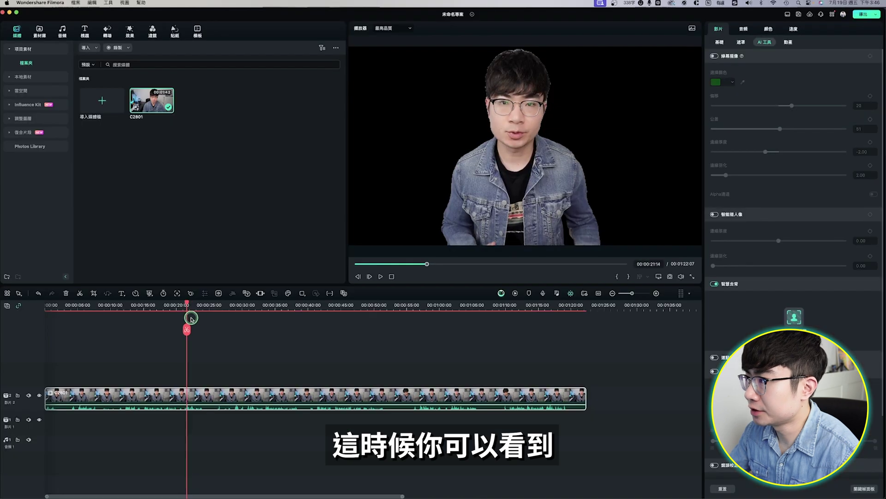
pyautogui.moveTo(190, 318); pyautogui.dragTo(346, 331)
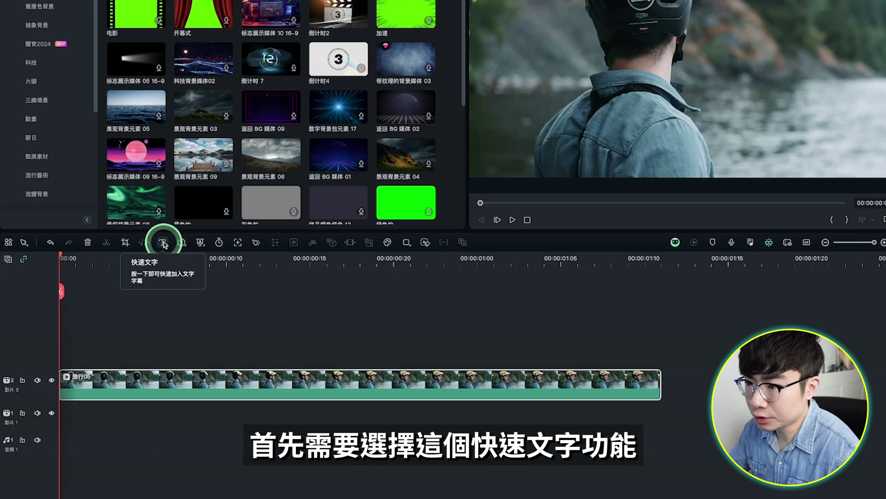
# Add a Text Here quick title, set its speech language to 中文 (臺灣), and start a custom voice.
pyautogui.click(163, 243)
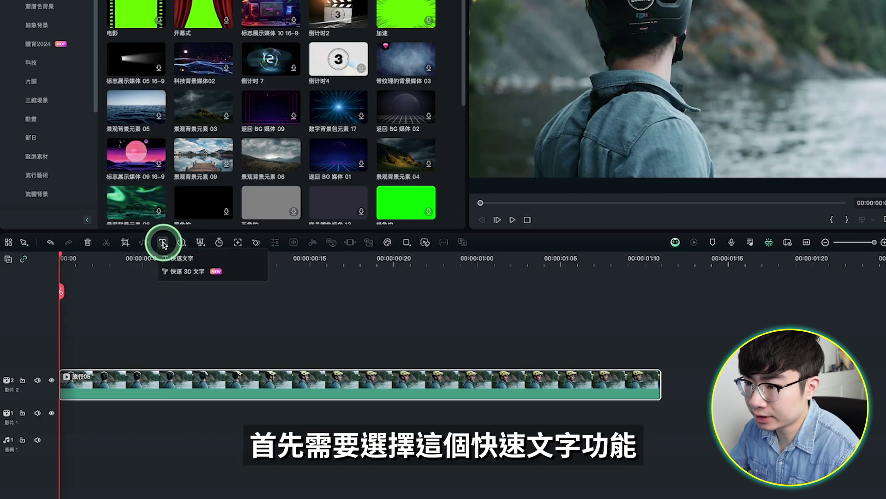
pyautogui.click(207, 258)
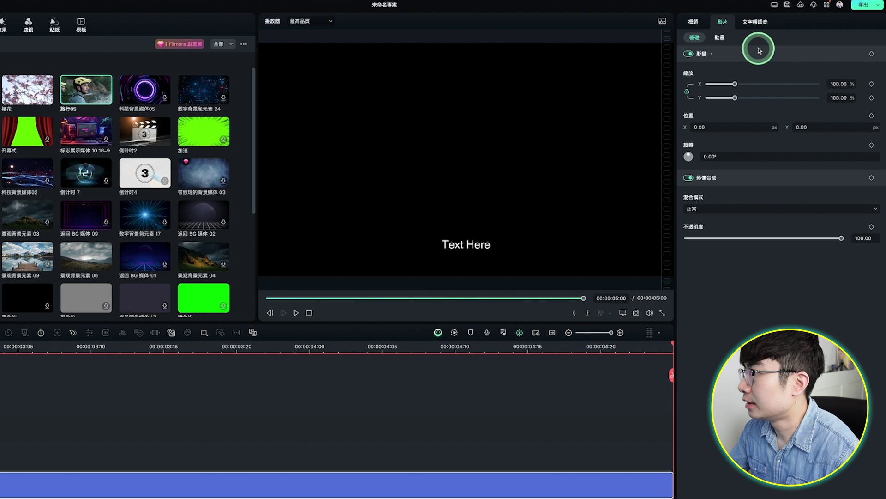
pyautogui.click(762, 25)
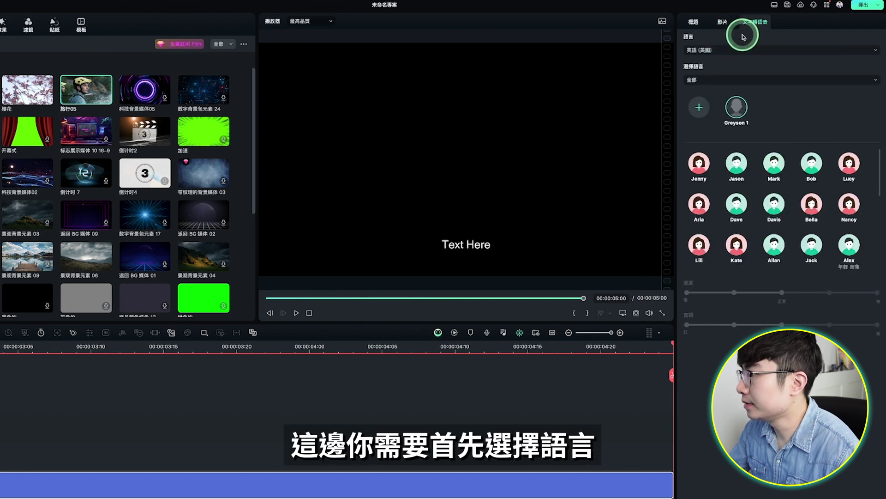
pyautogui.click(760, 50)
pyautogui.click(748, 106)
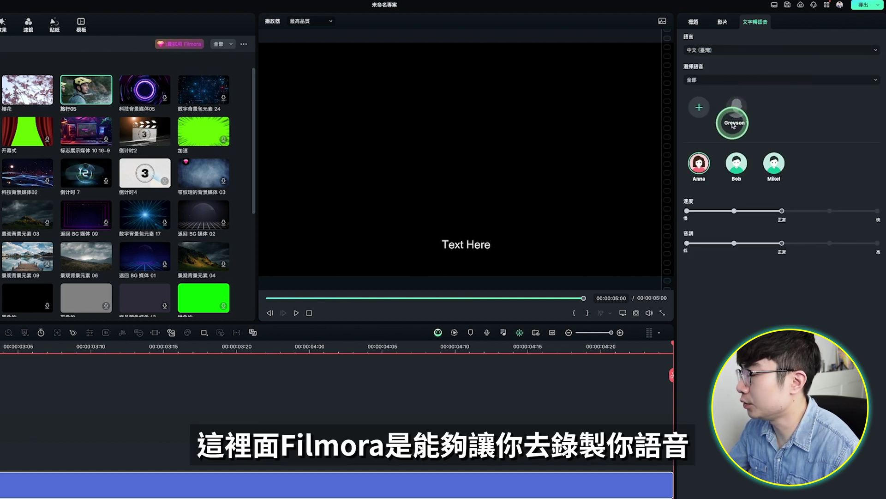
pyautogui.click(700, 110)
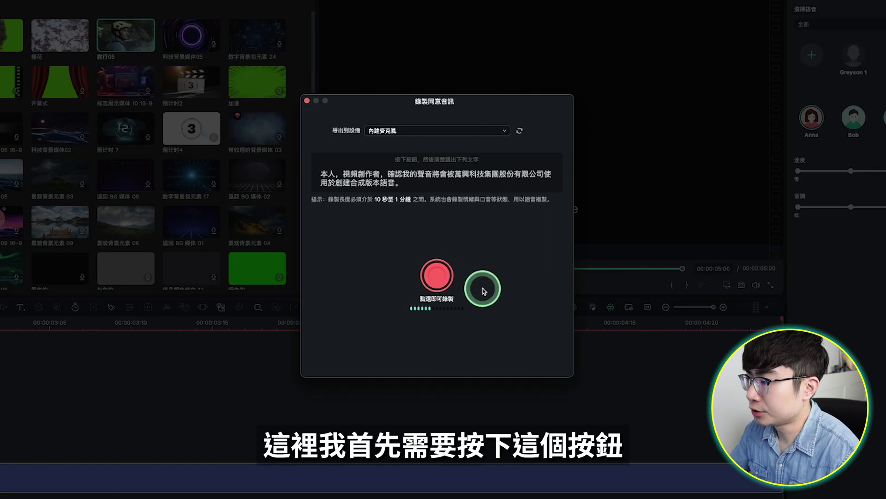
# Record the consent statement and 30-second voice sample, give the voice a name, and create the clone.
pyautogui.click(434, 281)
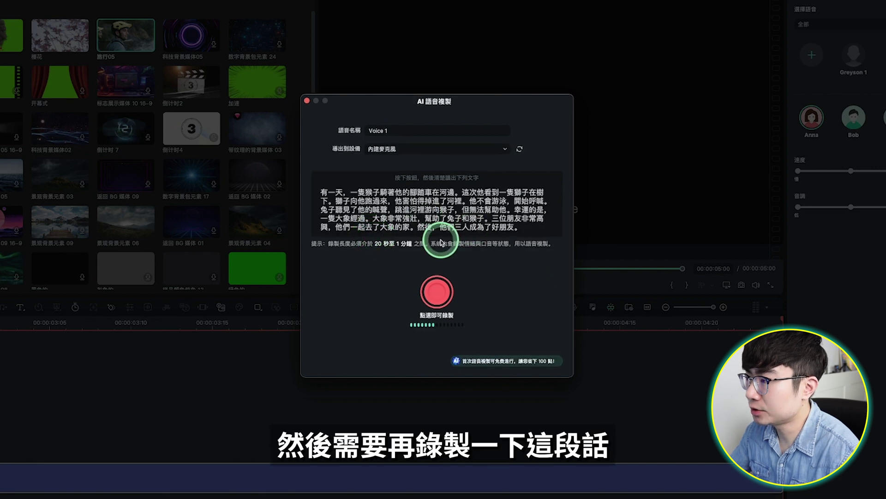
pyautogui.click(436, 292)
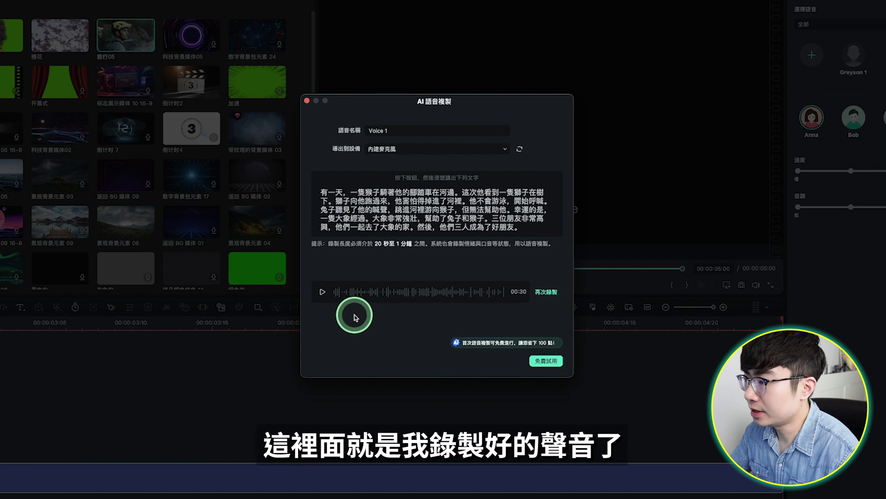
pyautogui.click(394, 131)
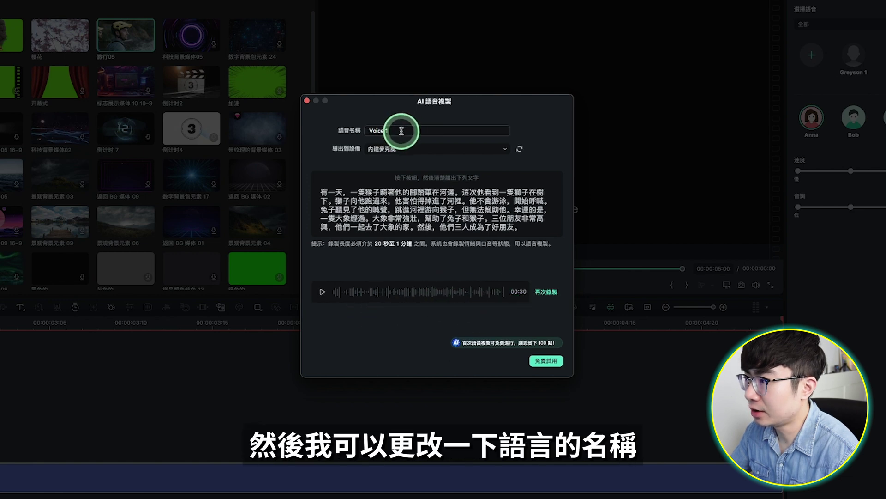
pyautogui.click(396, 132)
pyautogui.write('Greyson v')
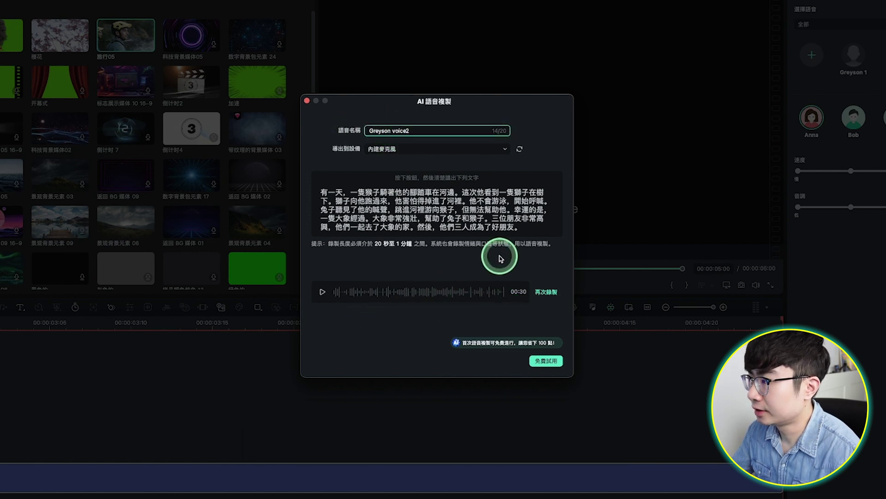
pyautogui.click(546, 361)
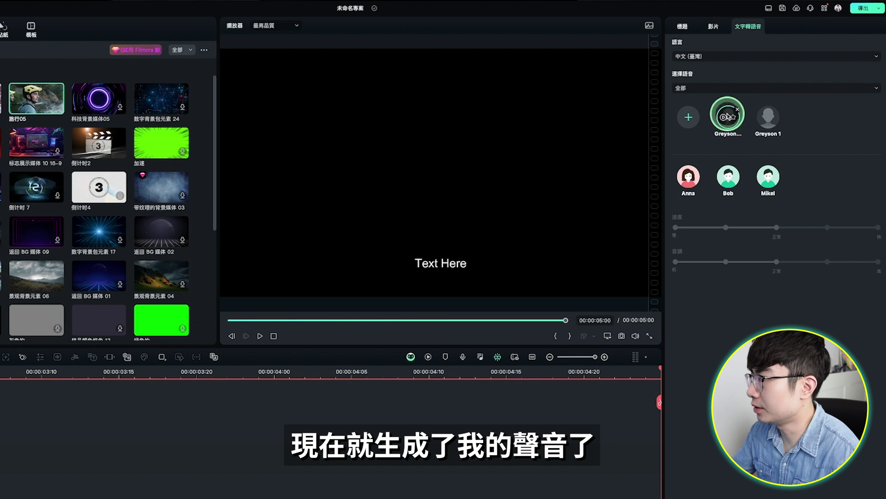
# Preview the newly cloned voice, then the built-in Anna and Bob voices.
pyautogui.click(724, 119)
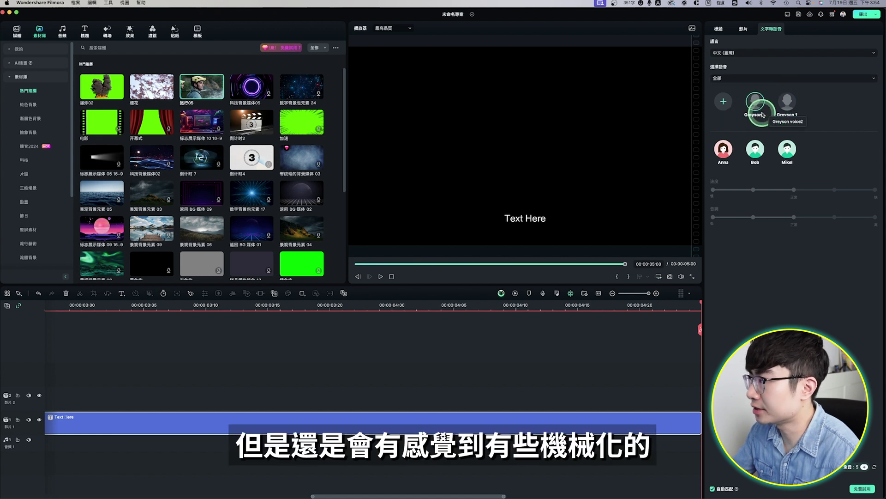
pyautogui.click(763, 122)
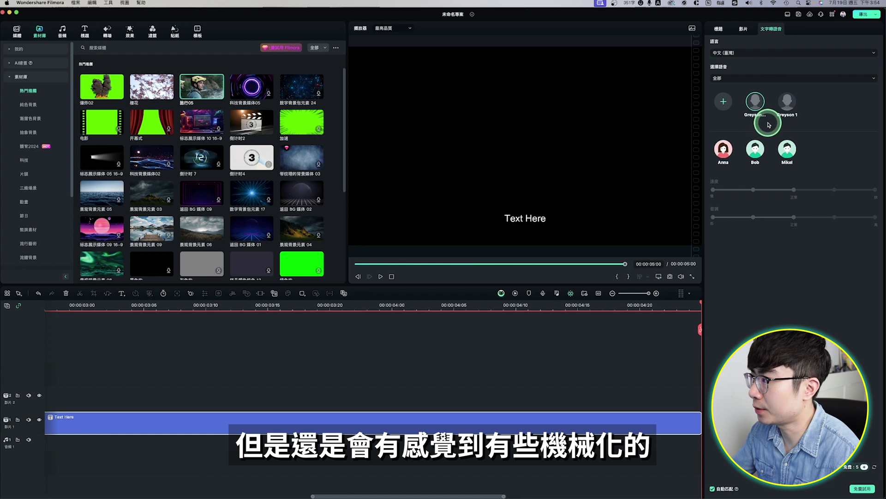
pyautogui.click(723, 148)
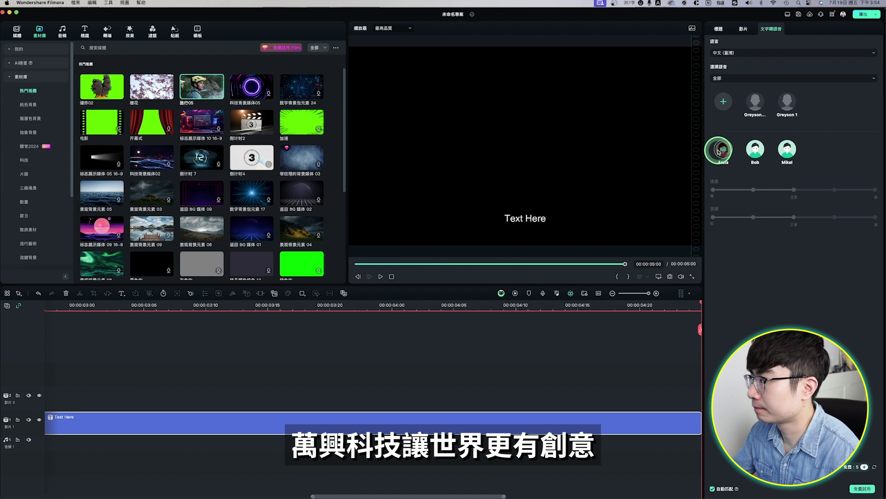
pyautogui.click(730, 146)
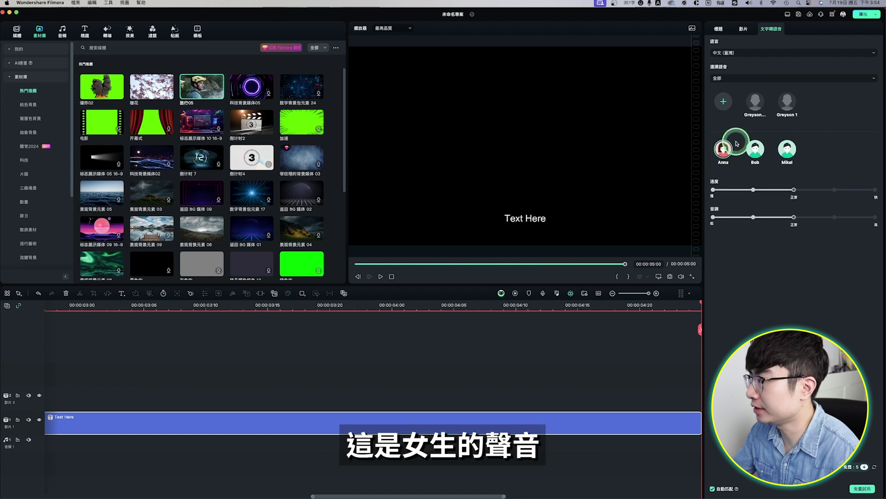
pyautogui.click(755, 148)
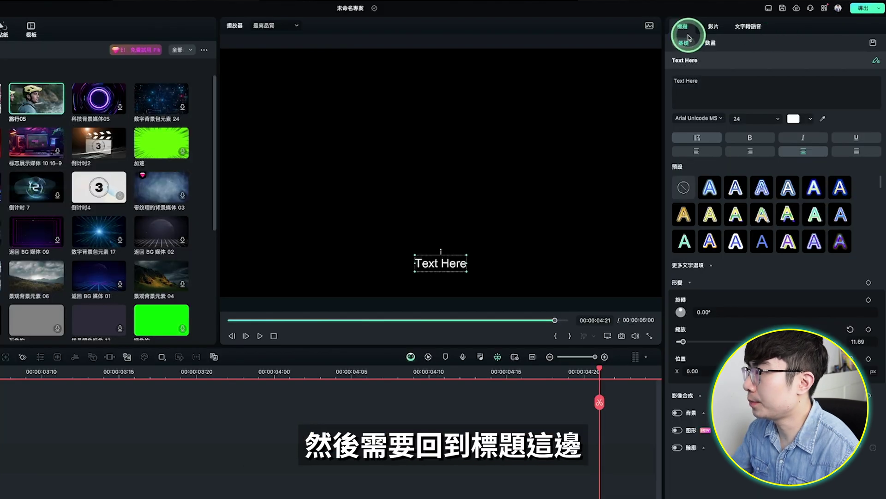
# Generate the title's text-to-speech narration and play it back to check it.
pyautogui.click(725, 87)
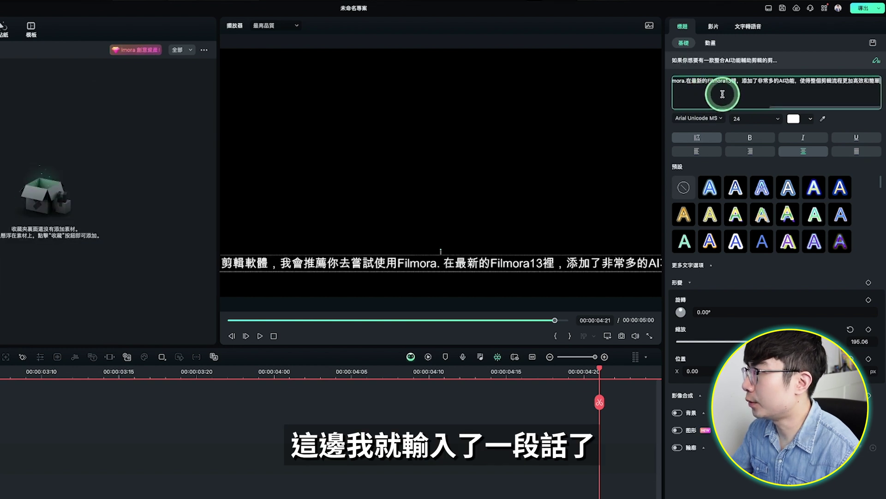
pyautogui.click(748, 27)
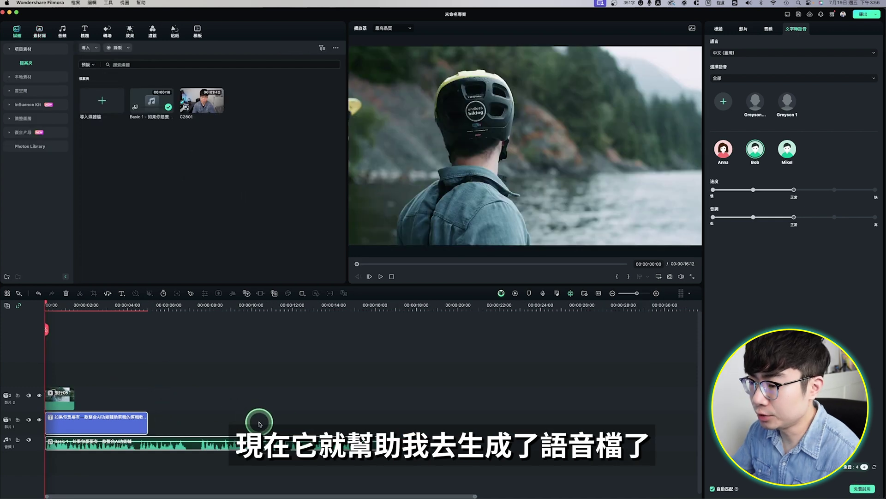
pyautogui.press('space')
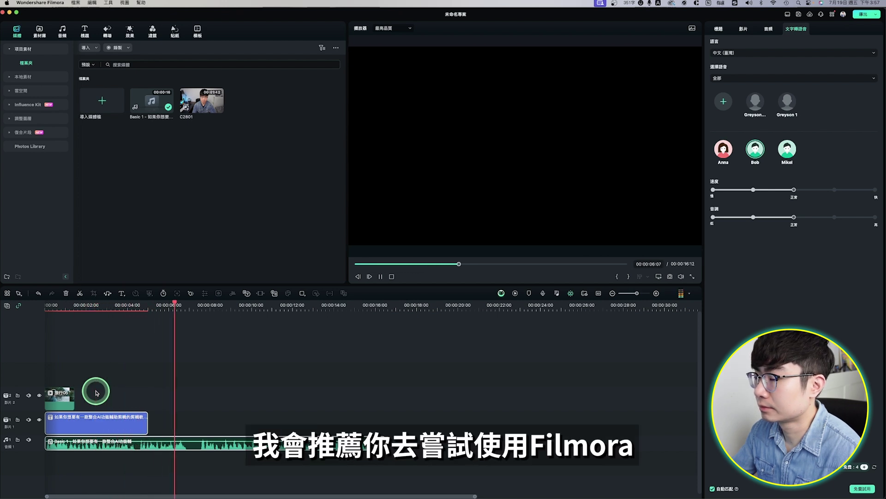
pyautogui.click(455, 334)
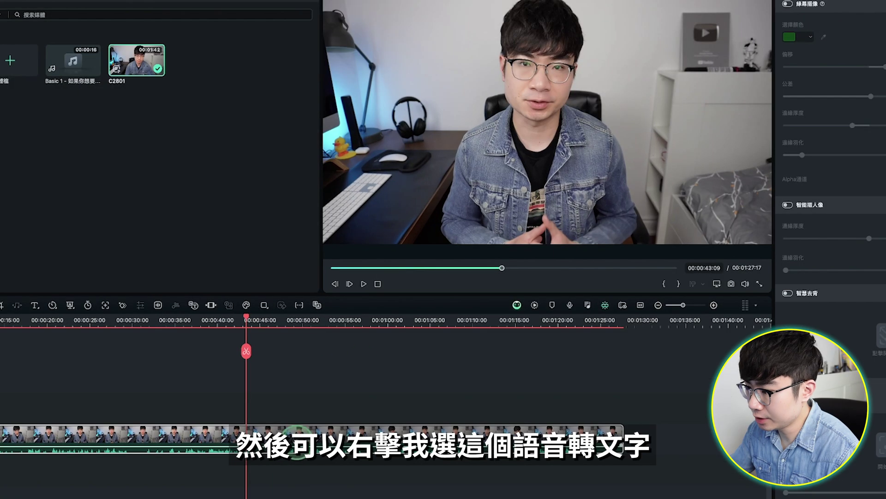
# Run speech-to-text on the C2801 clip with 中文 and SRT, then scrub to the new subtitles.
pyautogui.rightClick(330, 393)
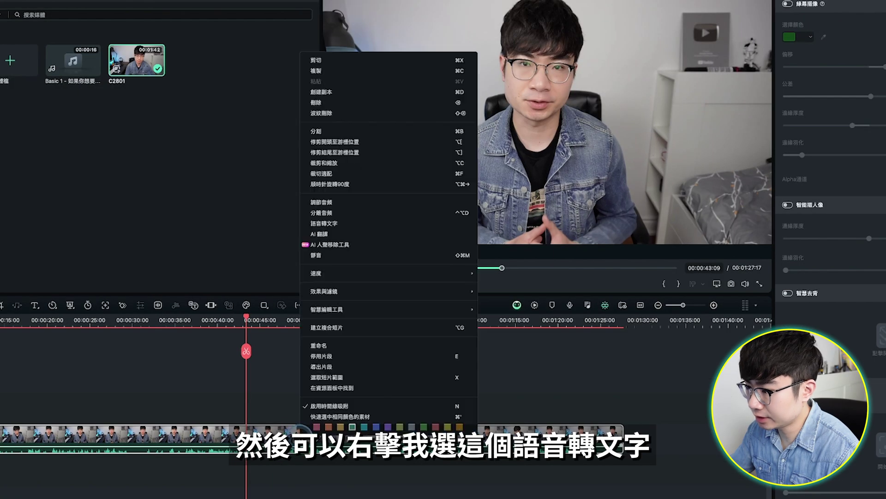
pyautogui.click(362, 222)
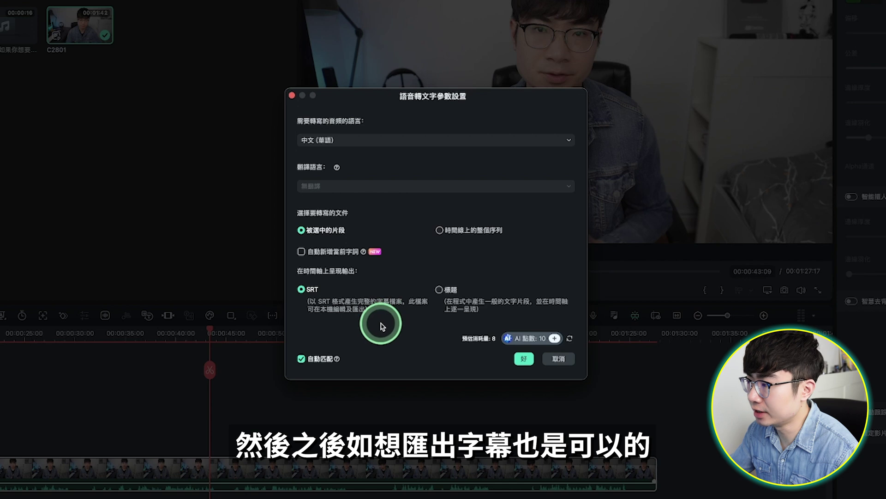
pyautogui.click(522, 360)
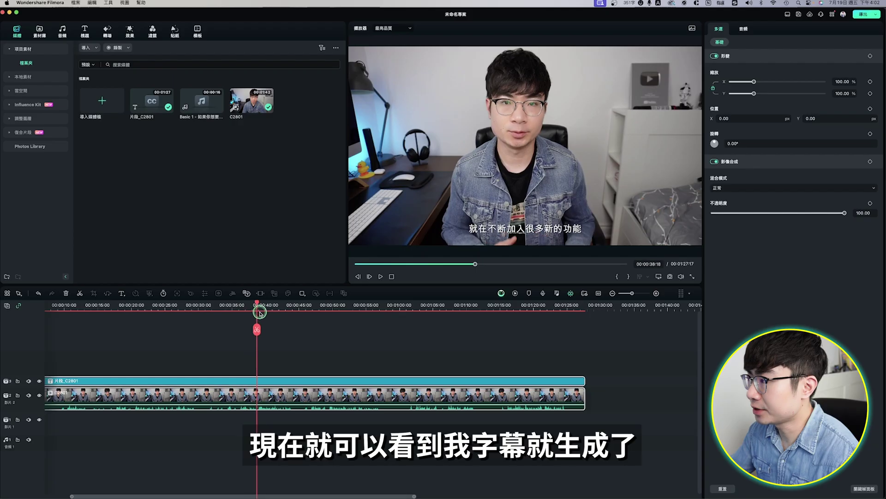
pyautogui.moveTo(257, 314)
pyautogui.mouseDown()
pyautogui.moveTo(296, 313)
pyautogui.moveTo(282, 314)
pyautogui.mouseUp()
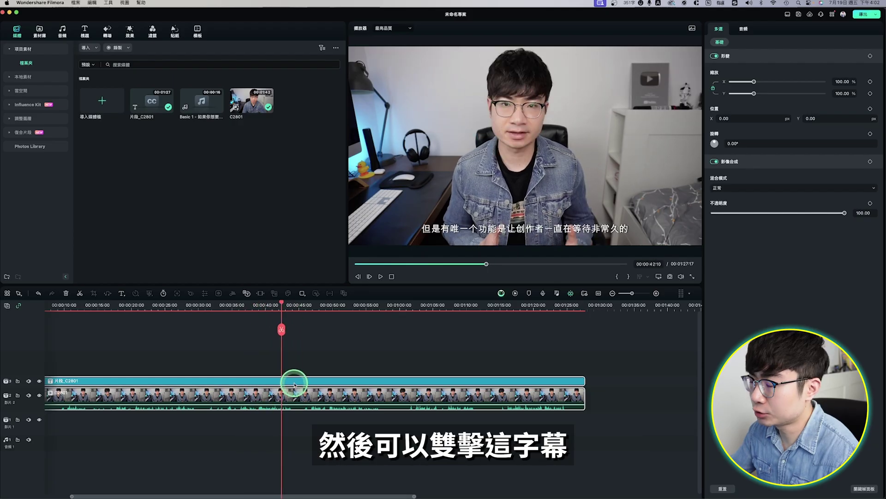
# Delete the repeated 就在 from the 00:00:32:12 subtitle line in the subtitle editor.
pyautogui.doubleClick(293, 381)
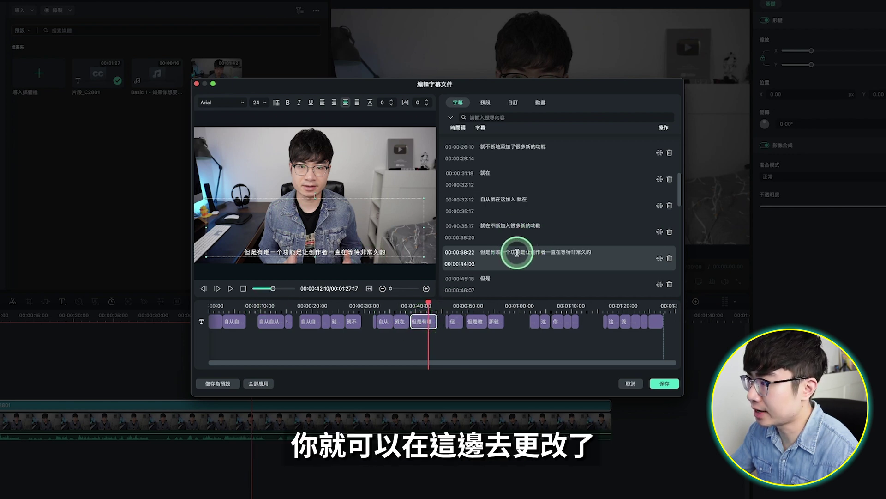
pyautogui.click(528, 199)
pyautogui.press('BackSpace')
pyautogui.press('BackSpace')
pyautogui.press('BackSpace')
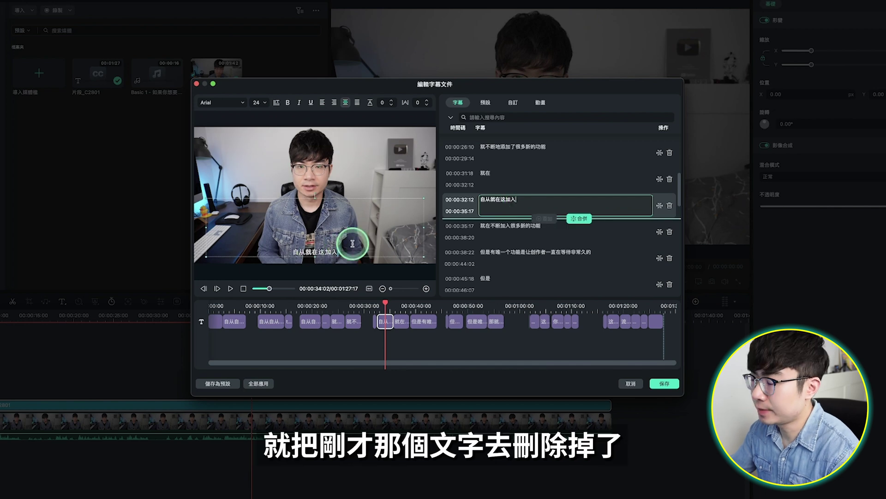
pyautogui.click(578, 173)
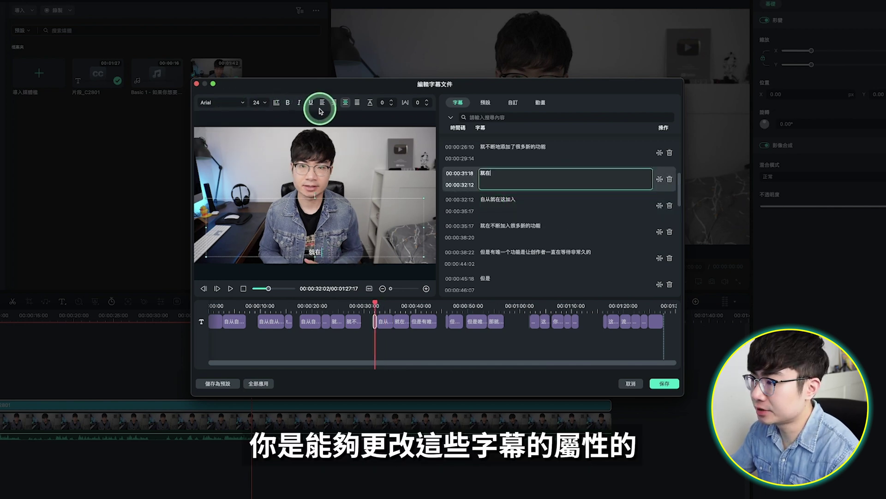
# Keep the Arial font and apply a 預設 preset style to all subtitles with 全部應用.
pyautogui.click(233, 101)
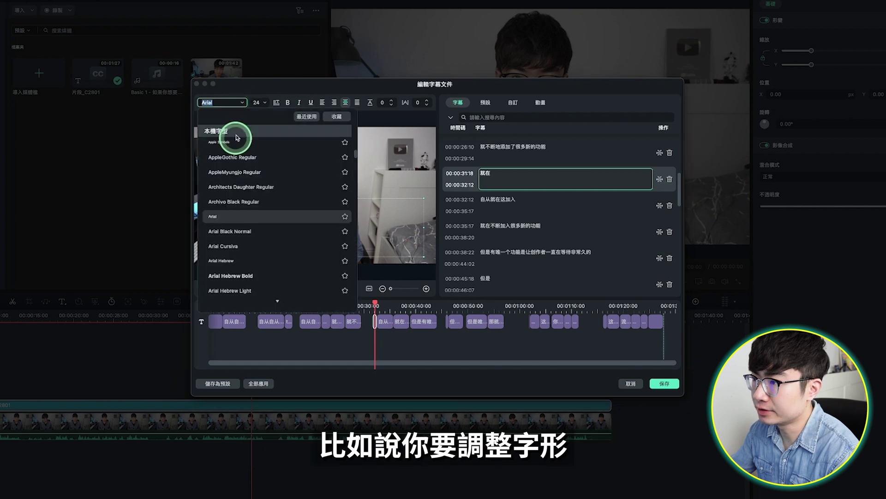
pyautogui.click(261, 104)
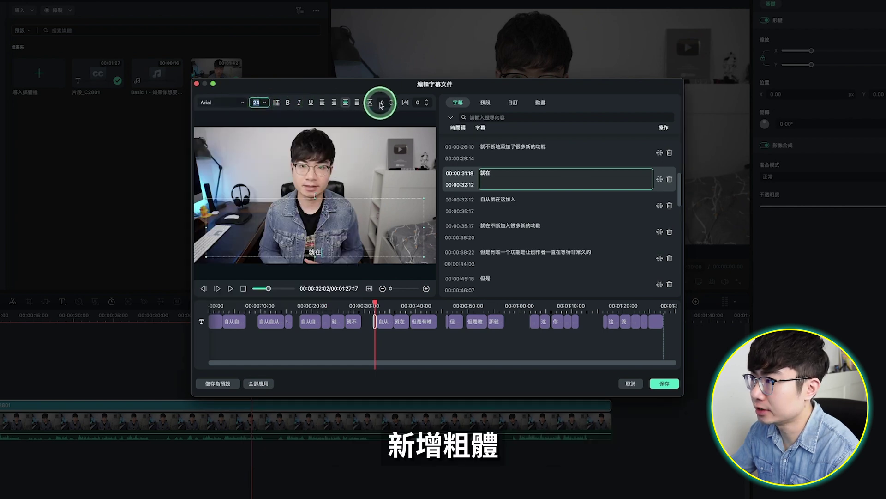
pyautogui.click(489, 105)
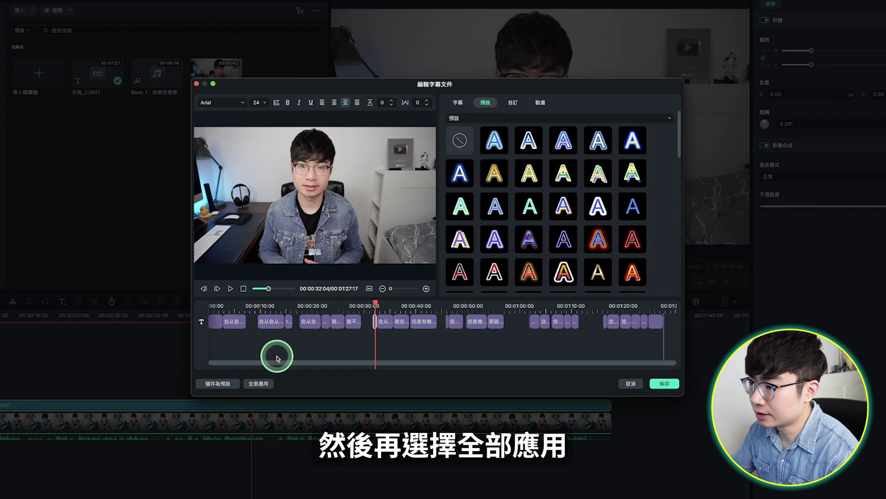
pyautogui.moveTo(376, 304); pyautogui.dragTo(422, 304)
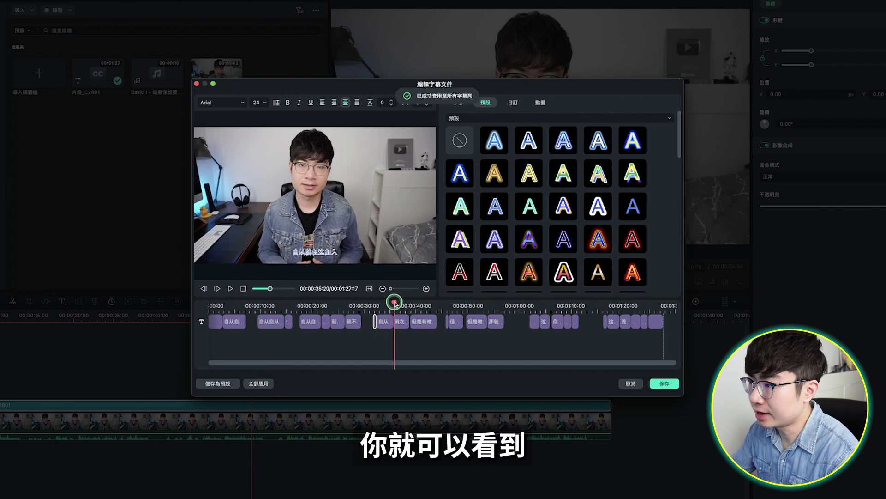
# Open the AI繪畫 image generator in the stock media library.
pyautogui.moveTo(422, 303); pyautogui.dragTo(465, 304)
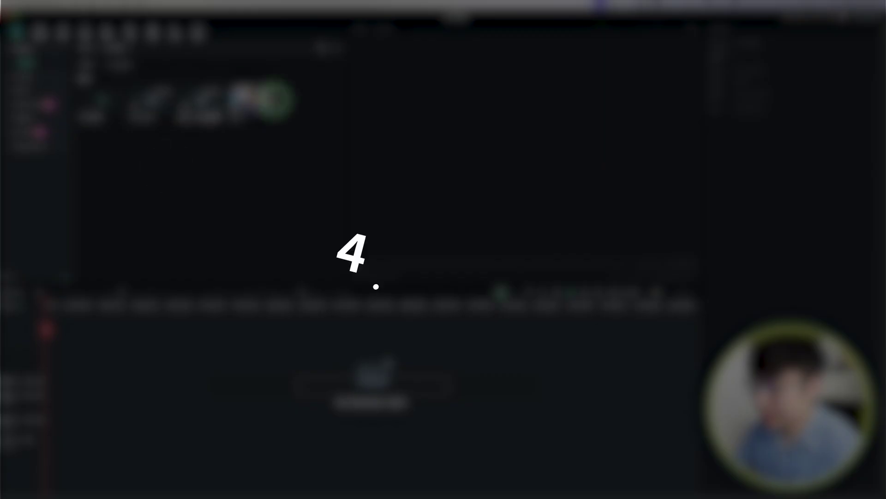
pyautogui.click(37, 36)
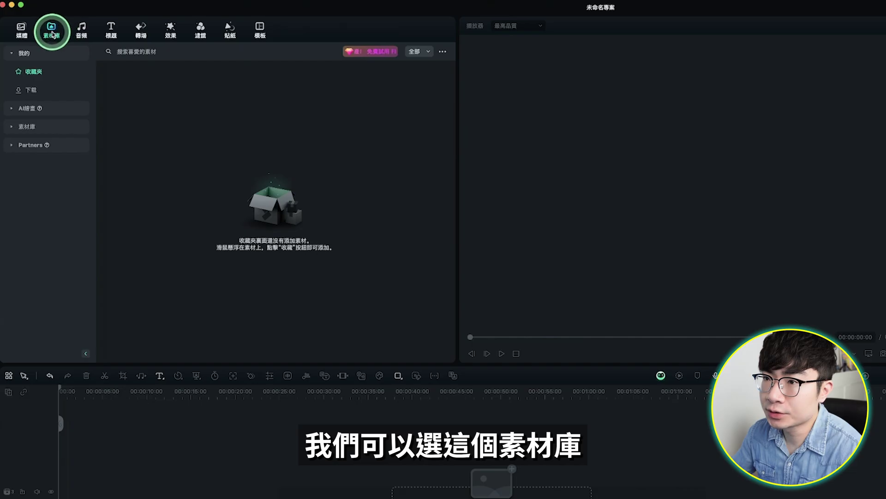
pyautogui.click(11, 111)
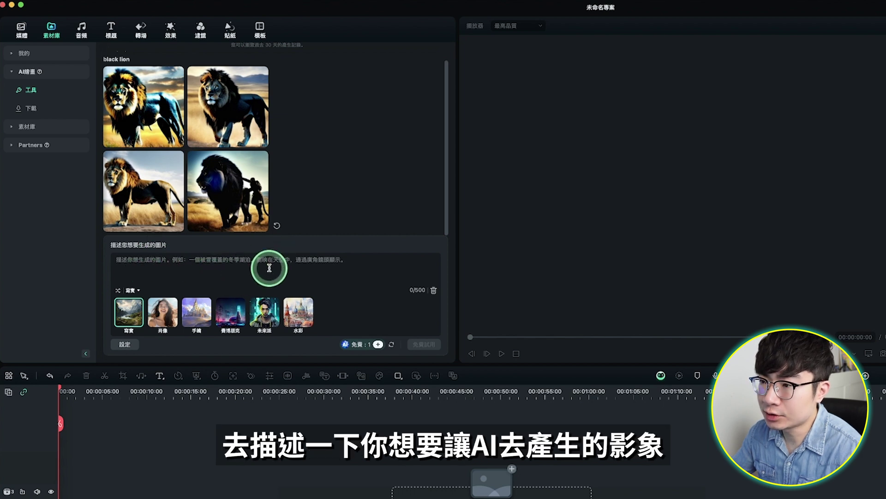
# Generate images from the prompt '一只在雪地裡奔跑的銀狐' and place the second one on the timeline.
pyautogui.click(297, 263)
pyautogui.write('一只在雪地裡奔跑的銀狐')
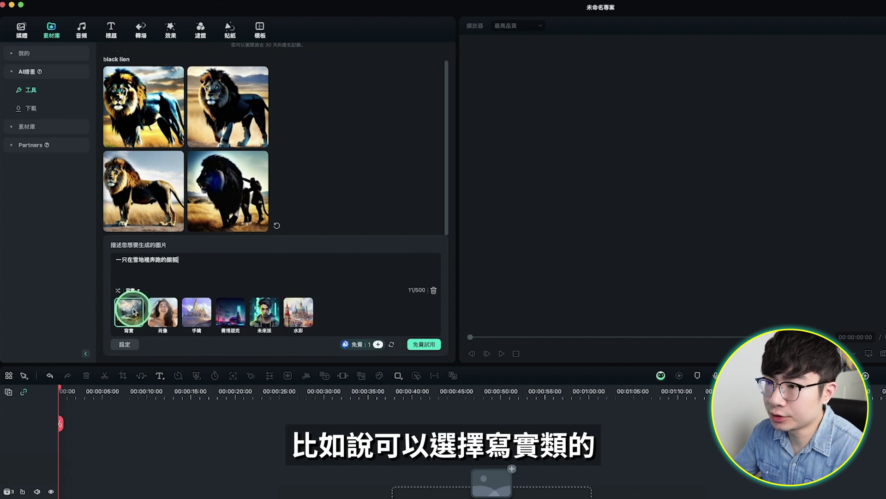
pyautogui.click(437, 343)
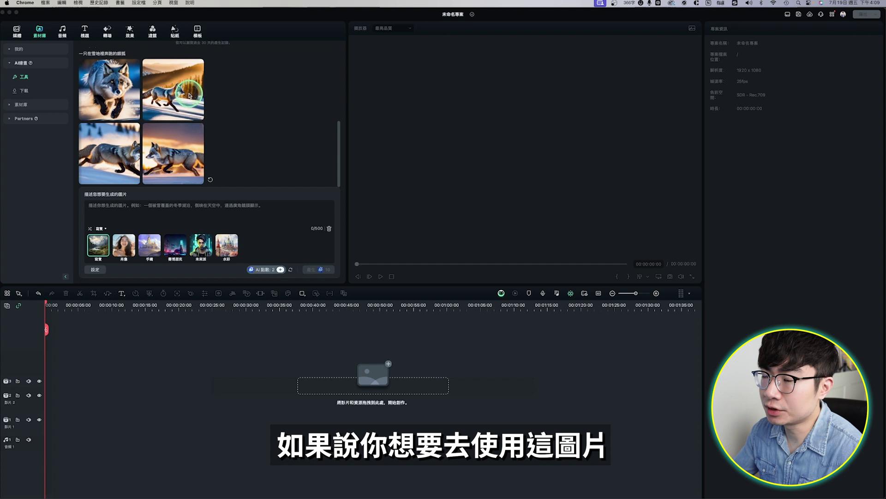
pyautogui.moveTo(181, 91); pyautogui.dragTo(65, 417)
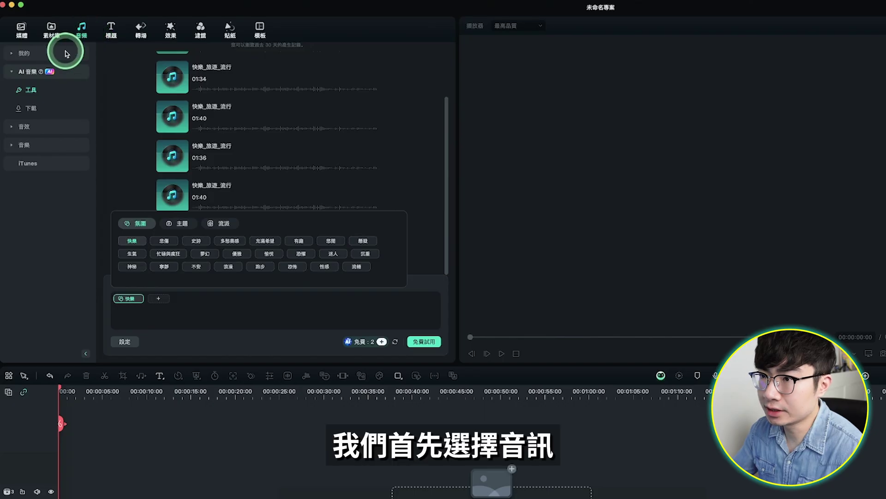
# Pick the 充滿希望, 旅遊 and 氛圍音樂 tags in AI Music, generate, and play the first track.
pyautogui.click(51, 72)
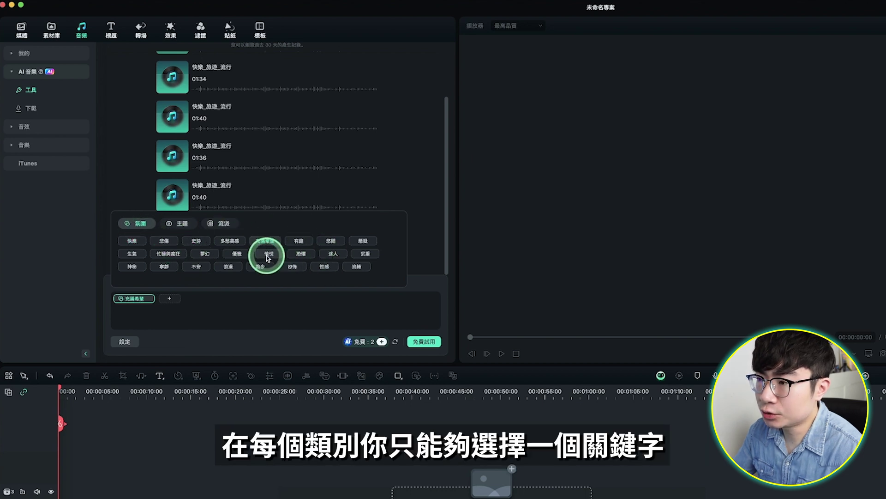
pyautogui.click(183, 225)
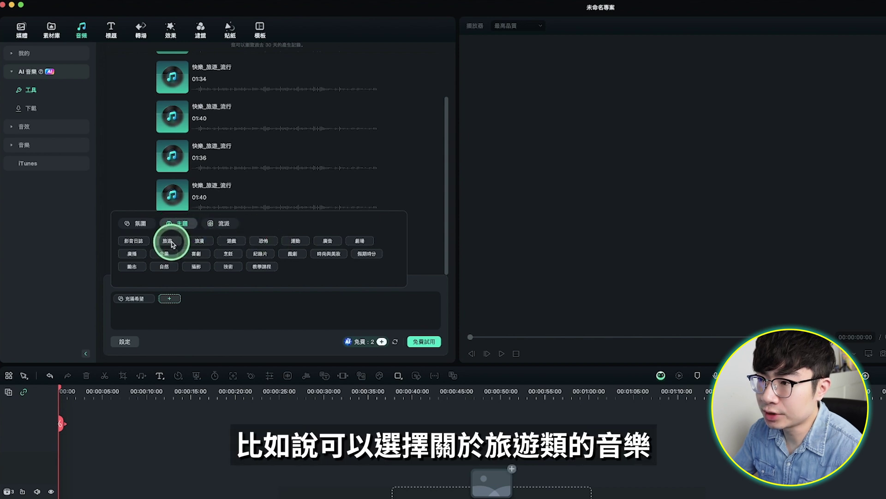
pyautogui.click(228, 224)
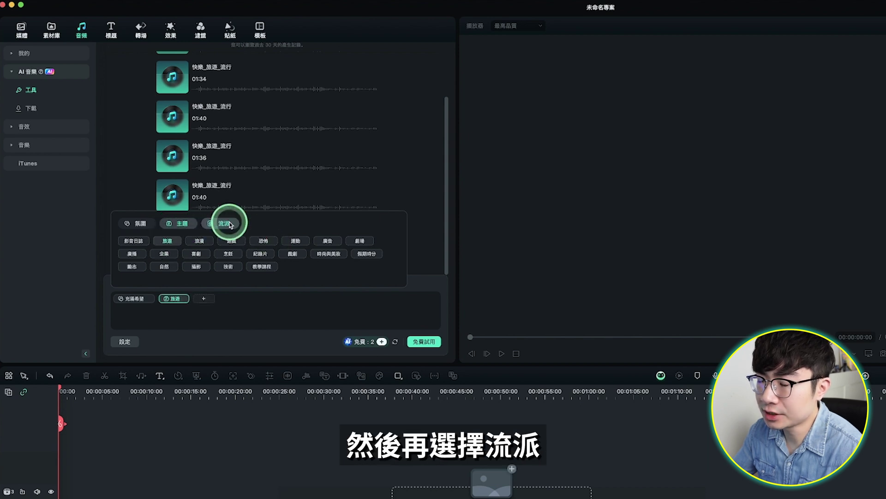
pyautogui.click(146, 267)
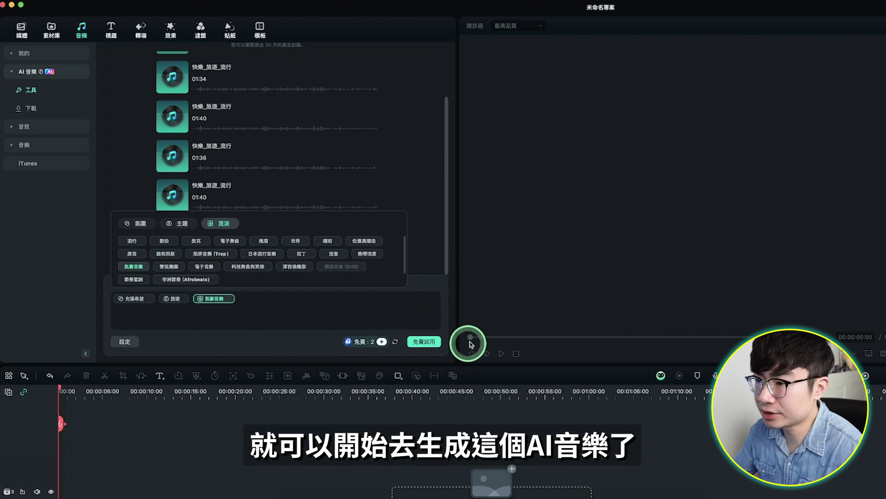
pyautogui.click(432, 346)
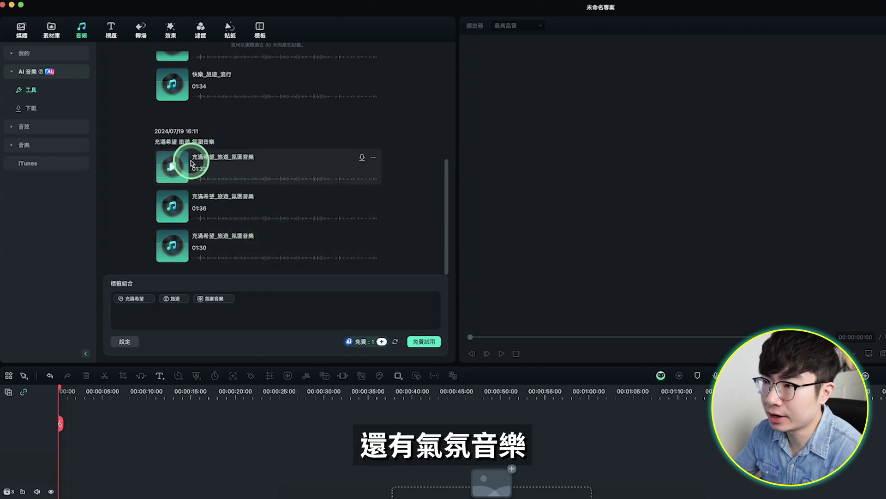
pyautogui.click(173, 167)
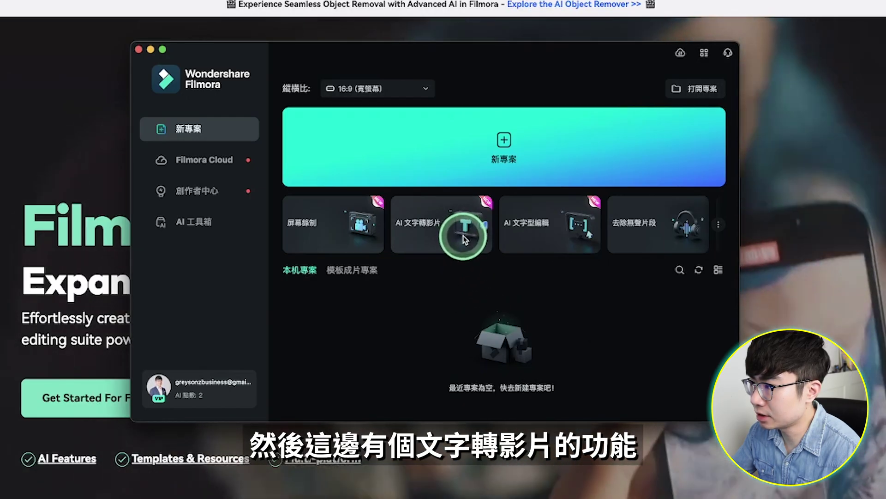
# Open the AI text-to-video tool and its AI script writer.
pyautogui.moveTo(462, 238)
pyautogui.click(462, 237)
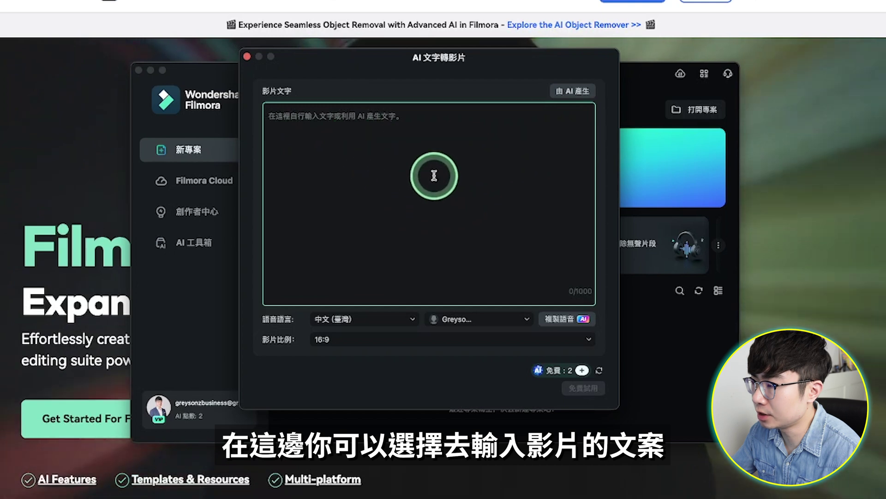
pyautogui.click(583, 93)
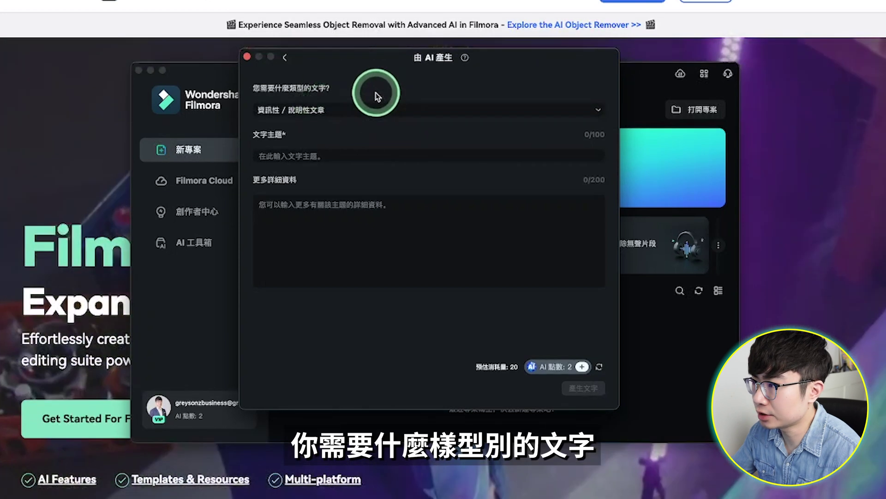
# Request an informative article on 如何高效工作 with details 提出5大技巧幫助上班族提升工作效率.
pyautogui.click(410, 111)
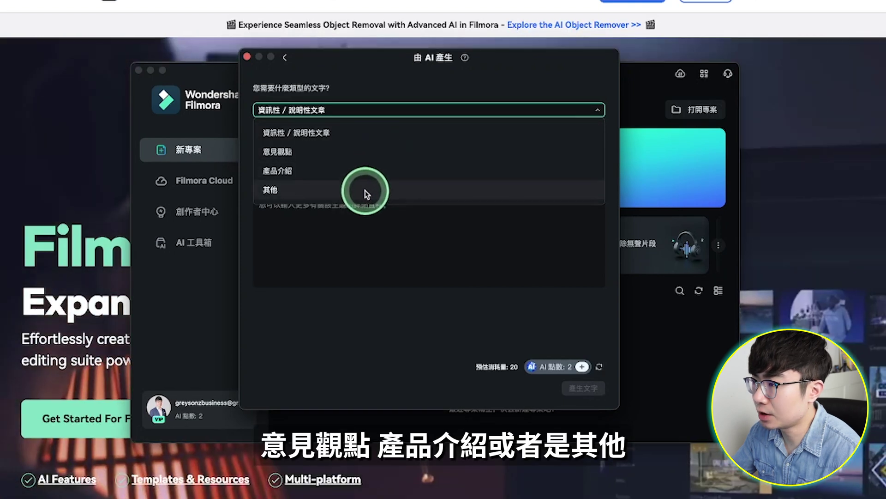
pyautogui.click(328, 131)
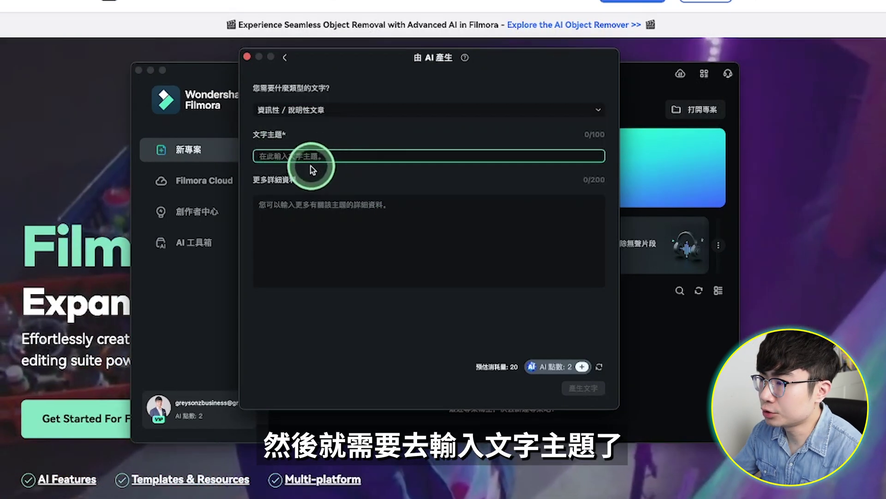
pyautogui.write('如何高效工作')
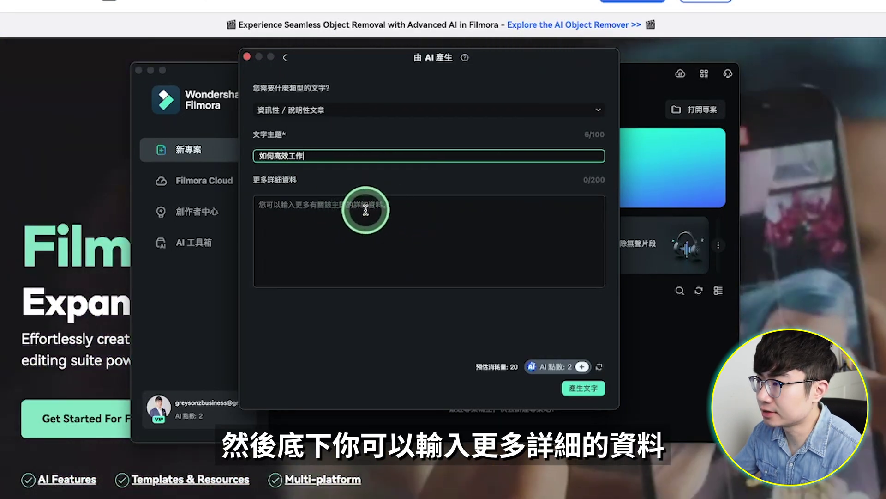
pyautogui.click(365, 211)
pyautogui.write('提出5大技巧幫助上班族提升工作效率')
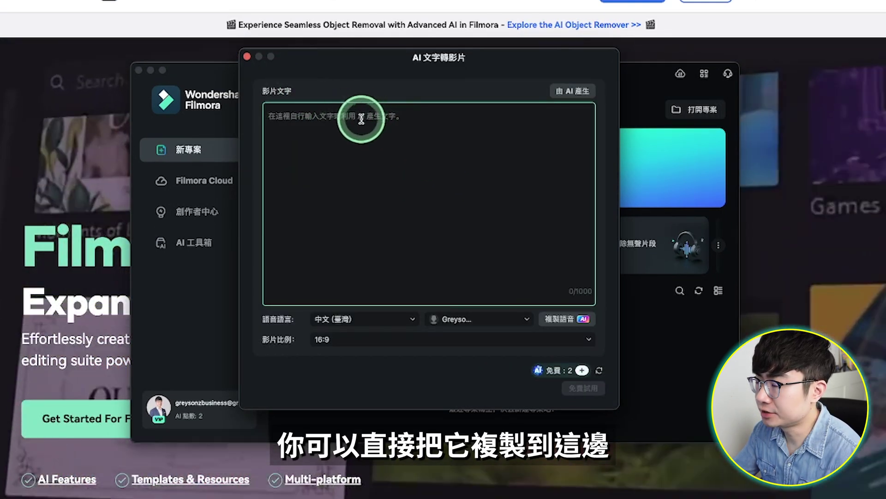
# Paste the article as the script, choose the Bob voice at 16:9, and generate the video.
pyautogui.press('super+v')
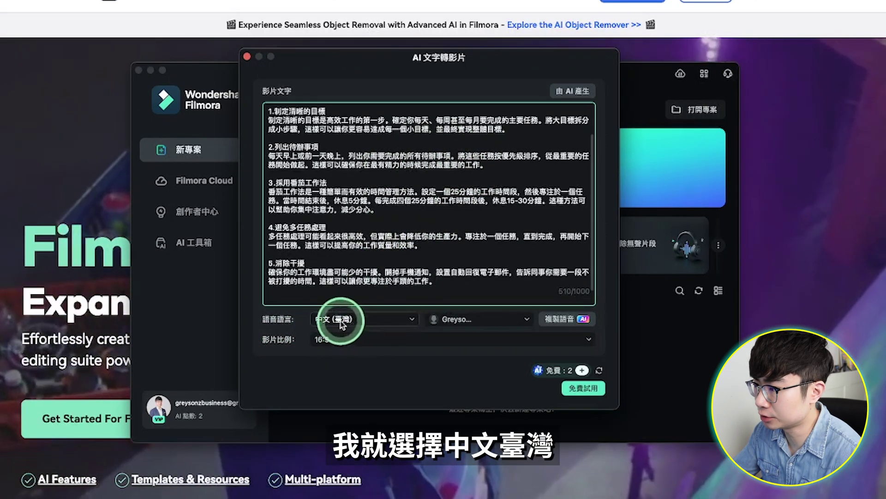
pyautogui.click(484, 320)
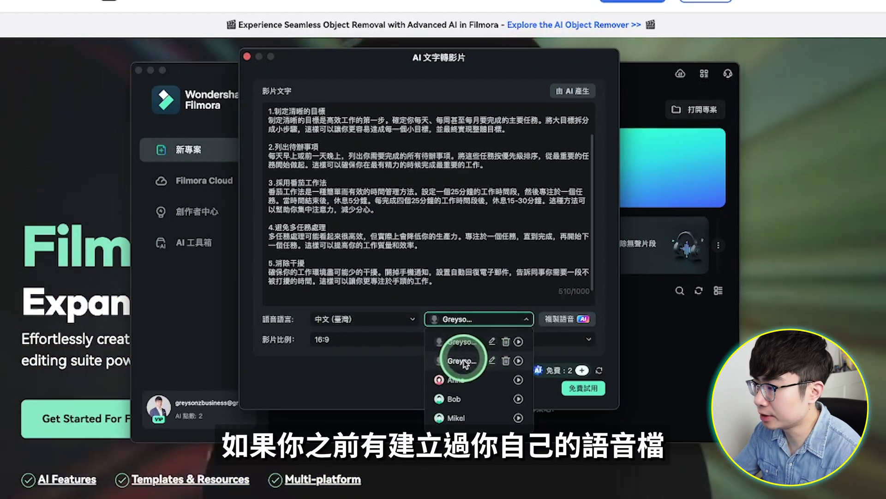
pyautogui.click(481, 398)
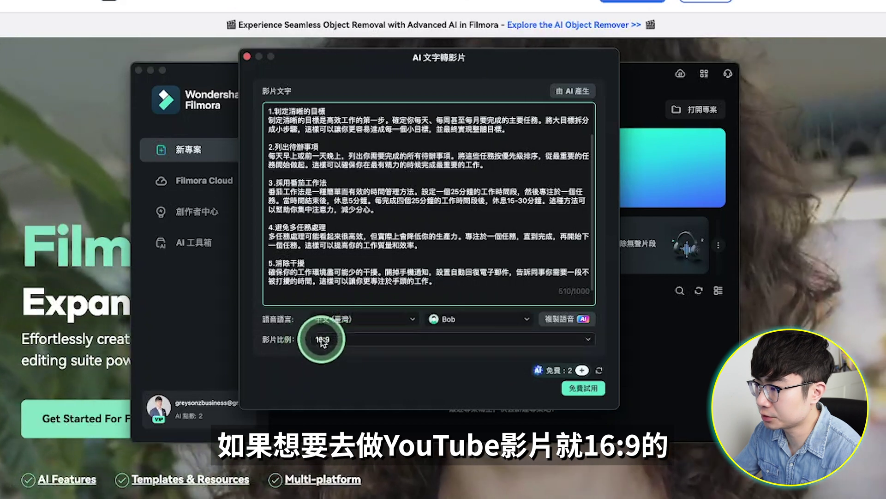
pyautogui.click(420, 341)
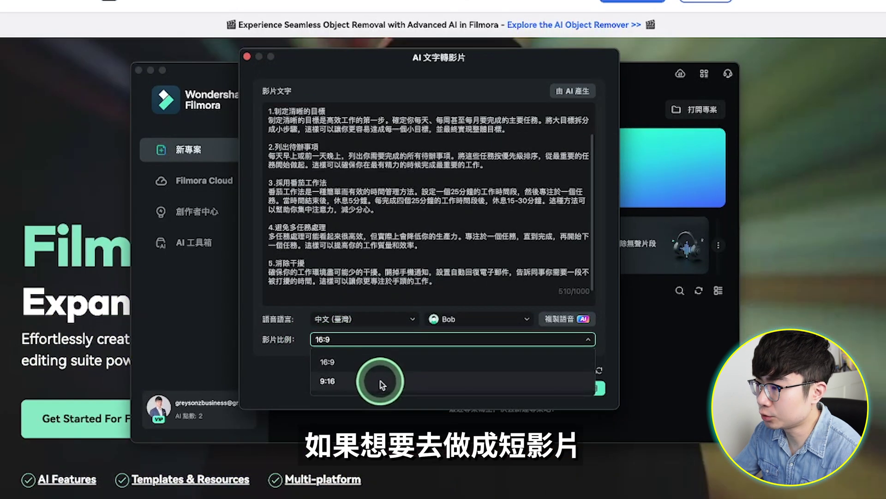
pyautogui.click(604, 341)
pyautogui.click(583, 388)
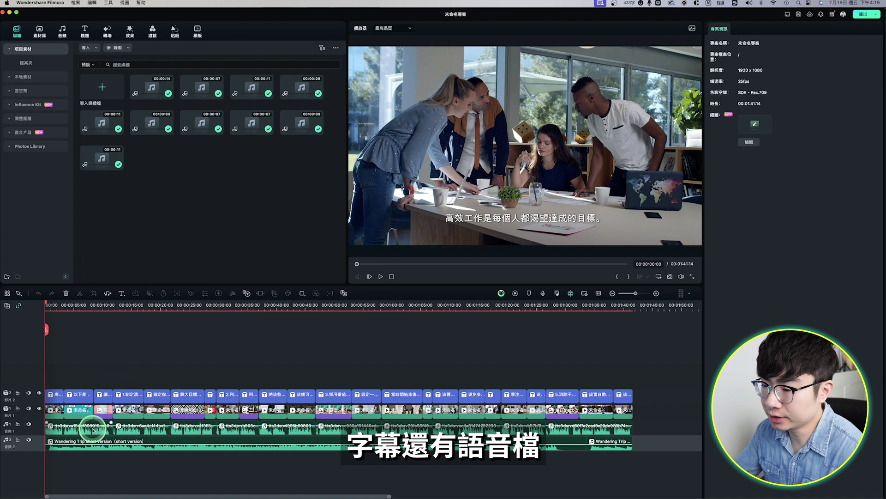
# Select the Wandering Trip music clip and play back the generated video.
pyautogui.click(98, 443)
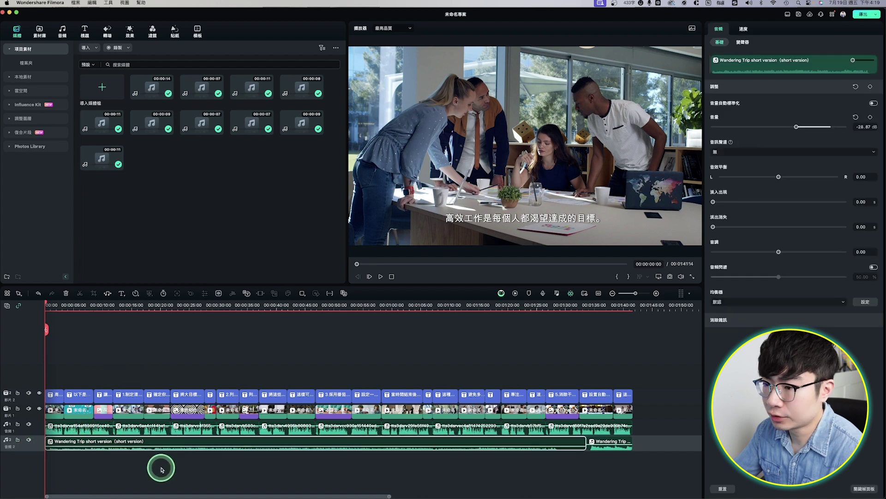
pyautogui.press('space')
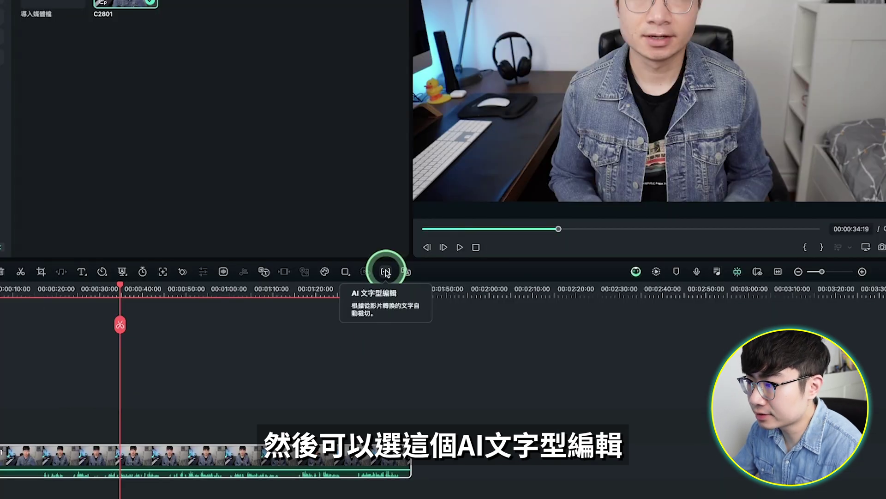
# Run AI text-based editing on clip C2801 with 中文 (臺灣) as the spoken language.
pyautogui.click(386, 272)
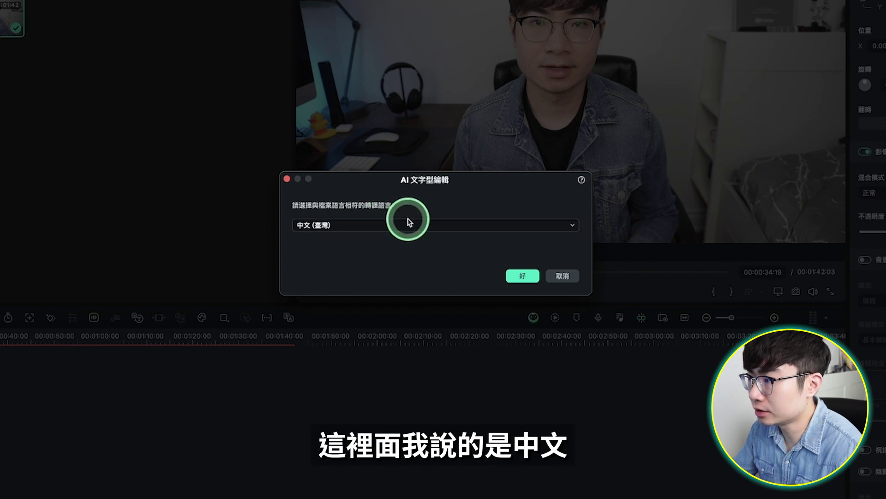
pyautogui.click(523, 276)
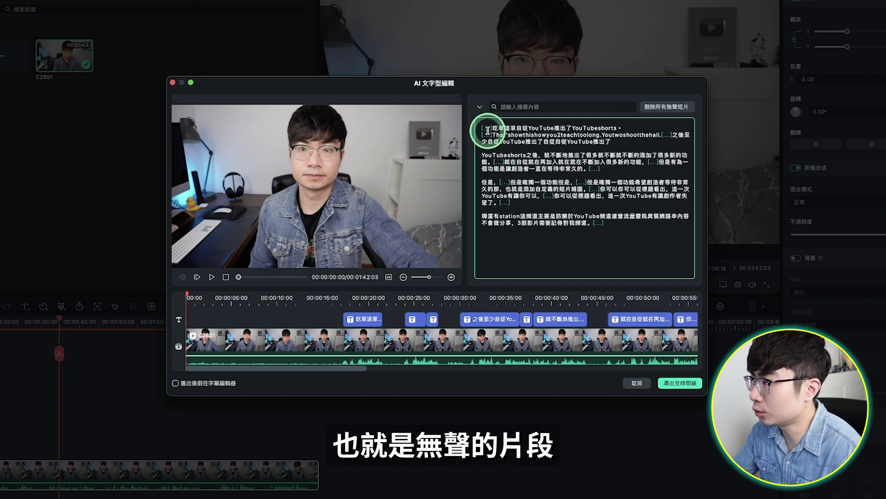
# Delete all silent segments and the garbled English phrase from the transcript.
pyautogui.click(666, 108)
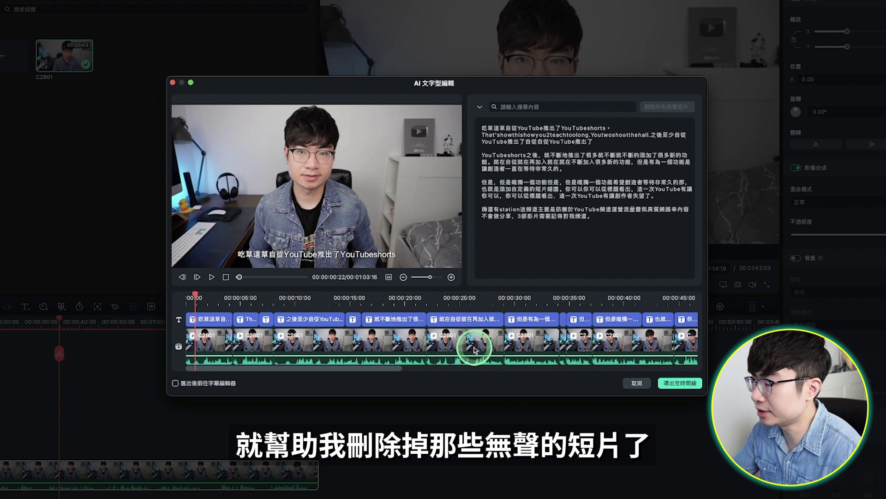
pyautogui.click(596, 142)
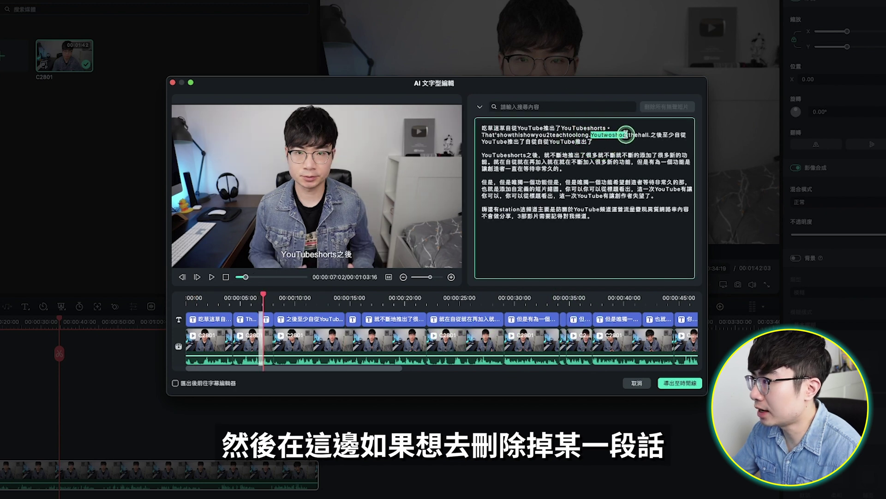
pyautogui.moveTo(625, 134); pyautogui.dragTo(651, 132)
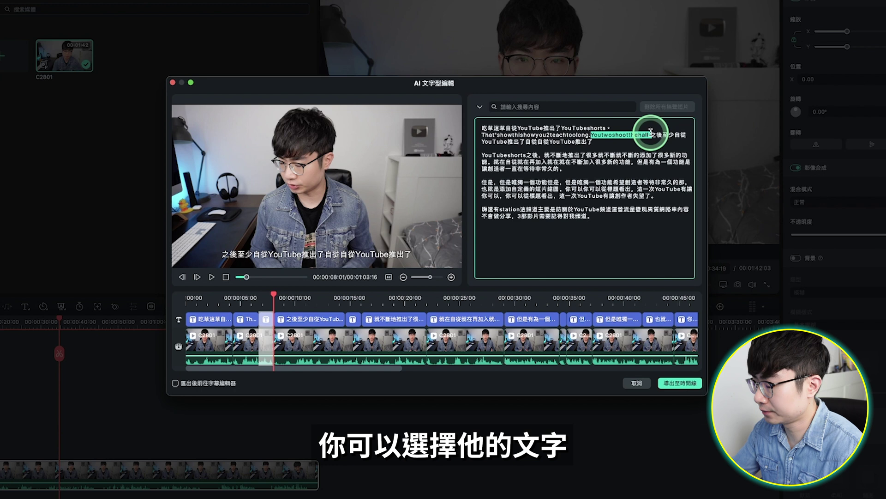
pyautogui.press('BackSpace')
pyautogui.click(523, 106)
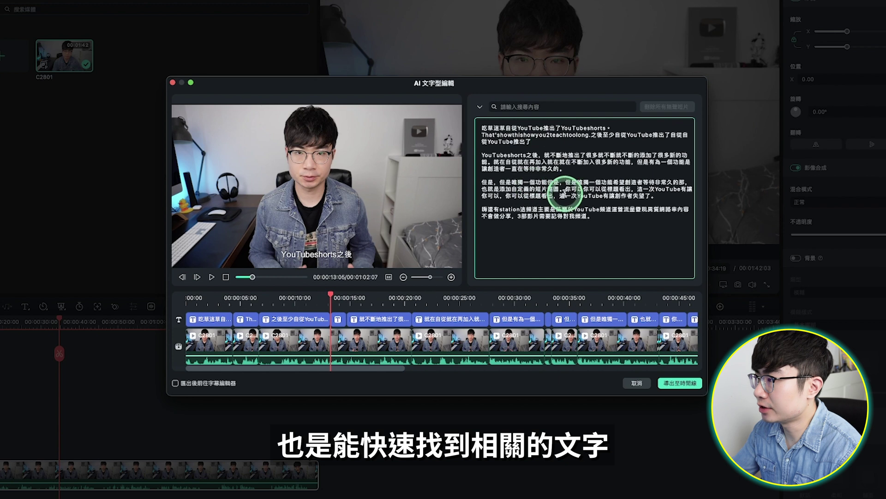
pyautogui.click(557, 199)
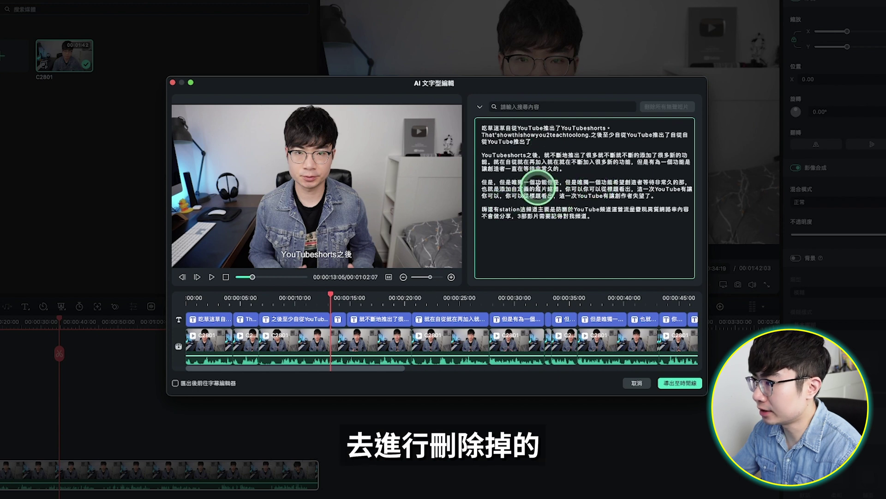
# Delete the stuttered sentence about adding new features and its footage.
pyautogui.click(525, 161)
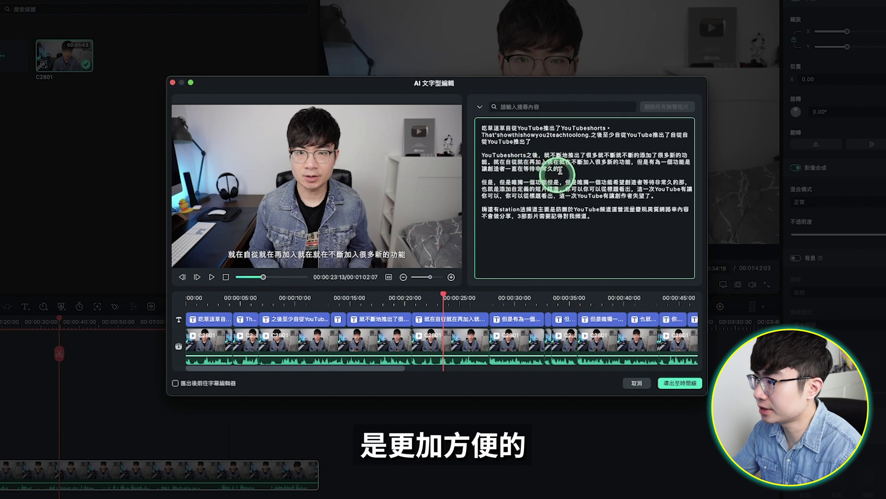
pyautogui.click(462, 319)
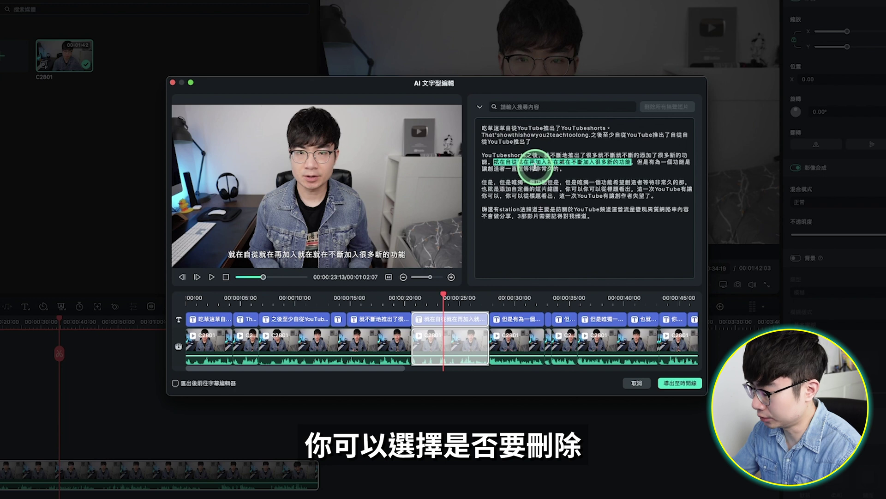
pyautogui.press('BackSpace')
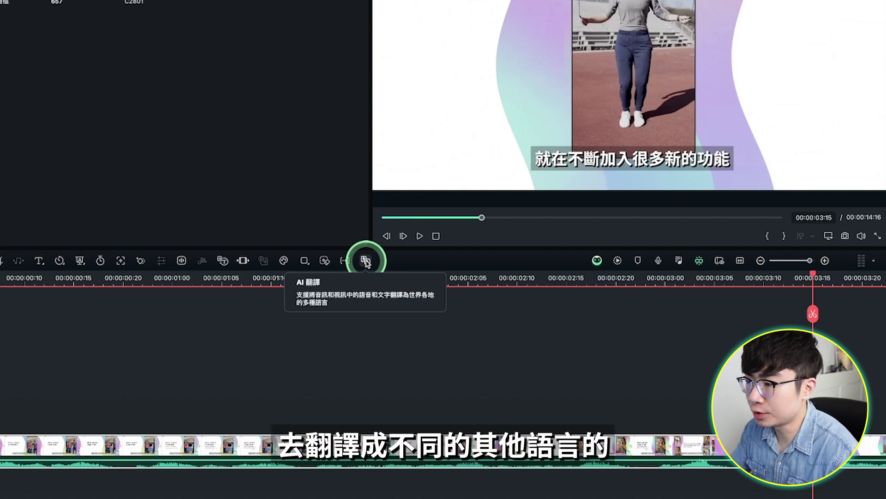
# Set AI translation to cover speech and text from 中文 (臺灣), browsing target languages for 英語 (美國).
pyautogui.click(365, 261)
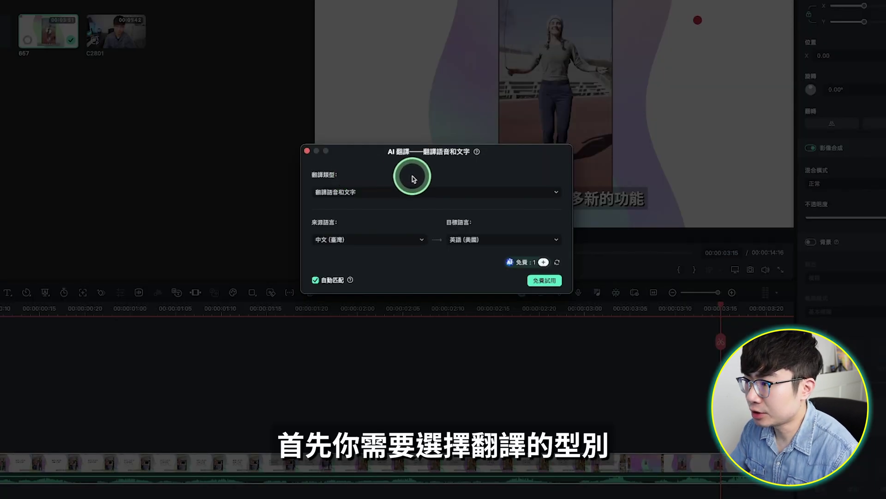
pyautogui.click(423, 191)
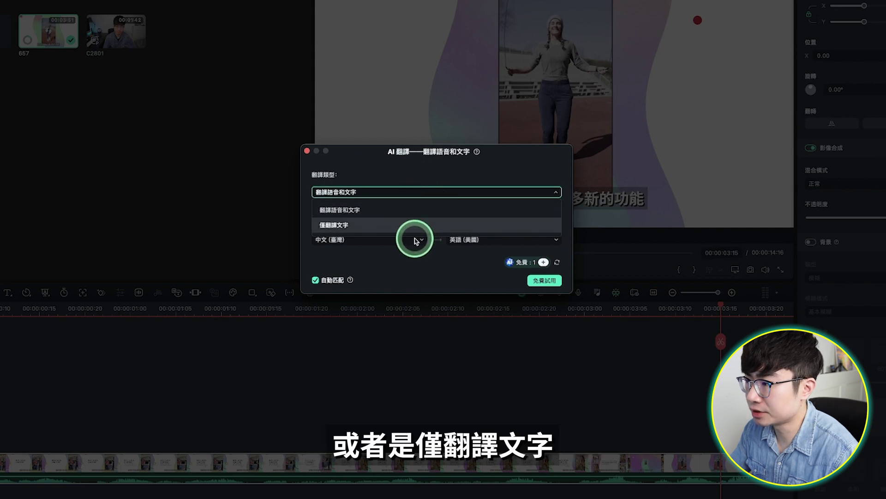
pyautogui.click(434, 194)
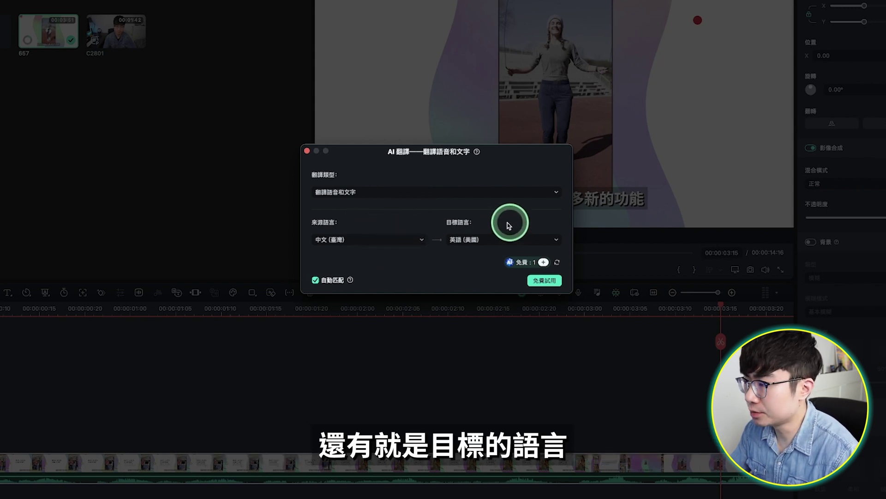
pyautogui.click(521, 240)
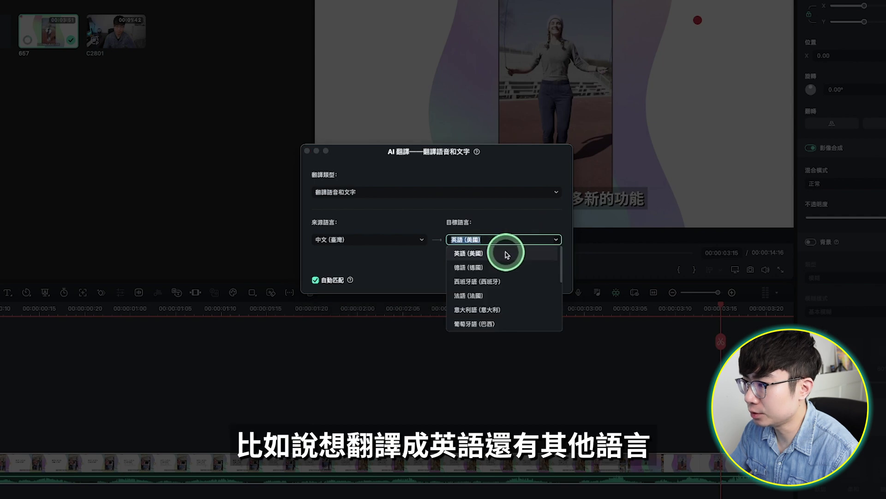
pyautogui.scroll(-5, 513, 294)
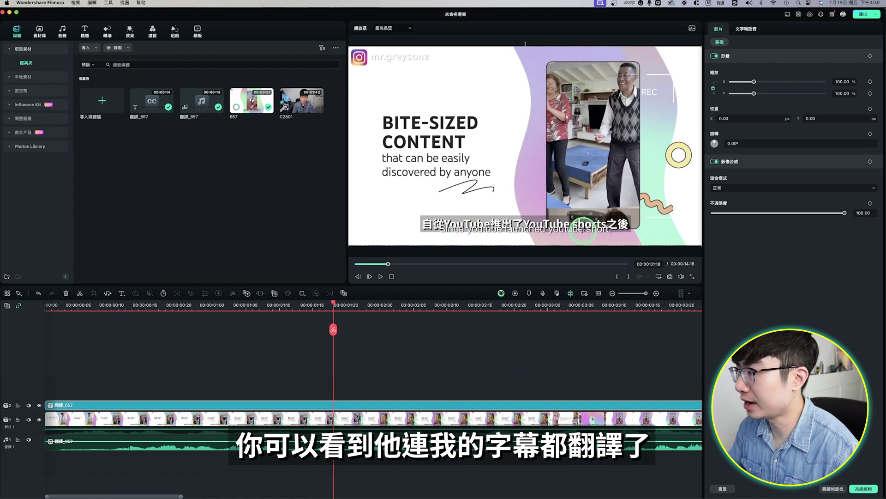
# Open the 翻譯_657 subtitles, jump to the 'Many new features' line, and play the translated video.
pyautogui.doubleClick(316, 406)
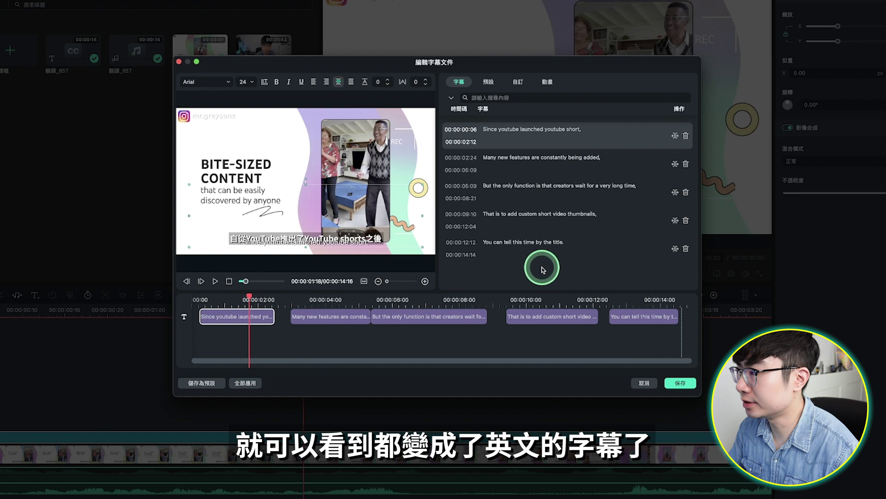
pyautogui.click(538, 157)
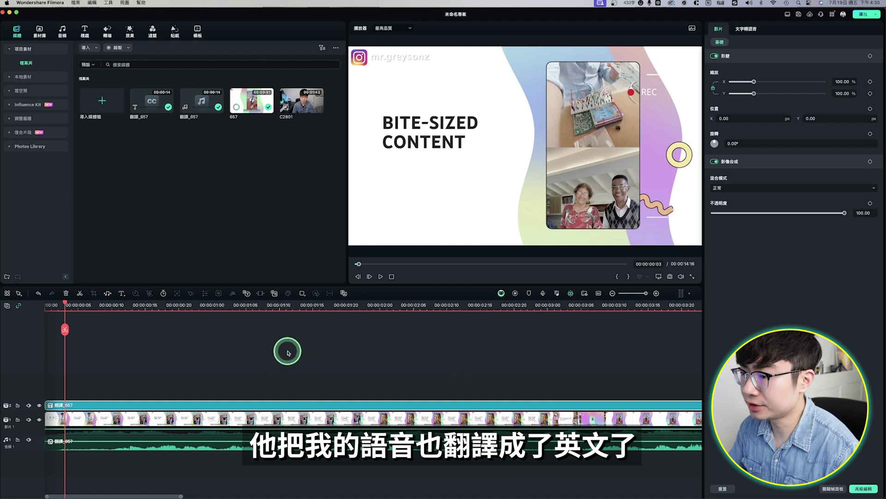
pyautogui.press('space')
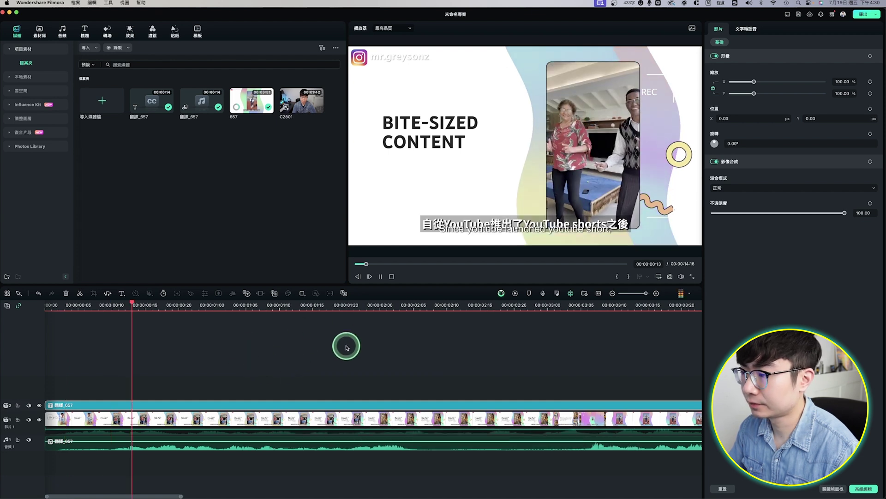